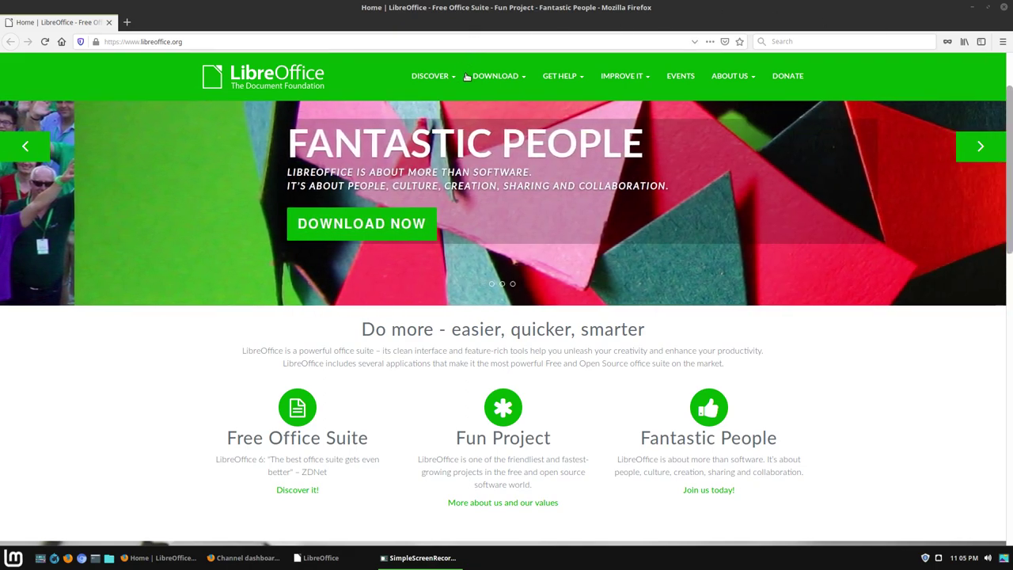
- Show the LibreOffice site's Download menu with Portable, Flatpak, Snap and AppImage options
{"action": "mouse_move", "coordinate": [486, 77]}
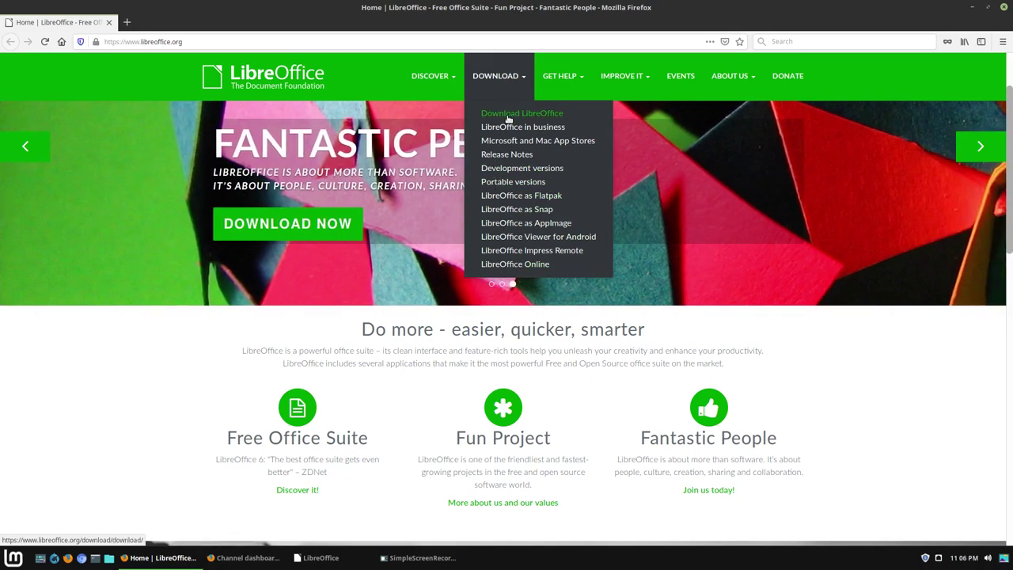
- Open the Download LibreOffice page with Linux (64-bit) (deb) kept, then list the desktop's Office apps
{"action": "left_click", "coordinate": [509, 117]}
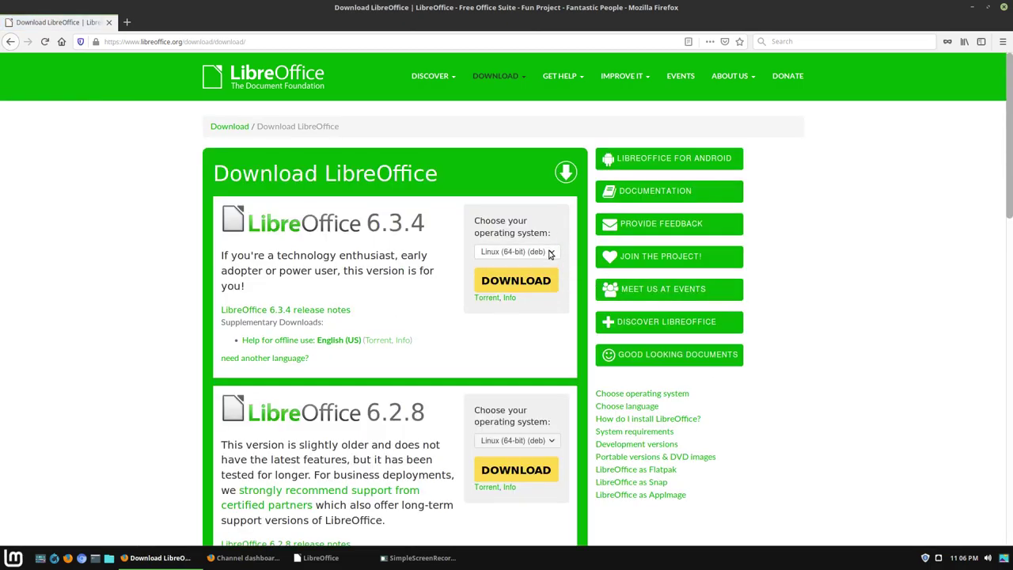
{"action": "left_click", "coordinate": [550, 253]}
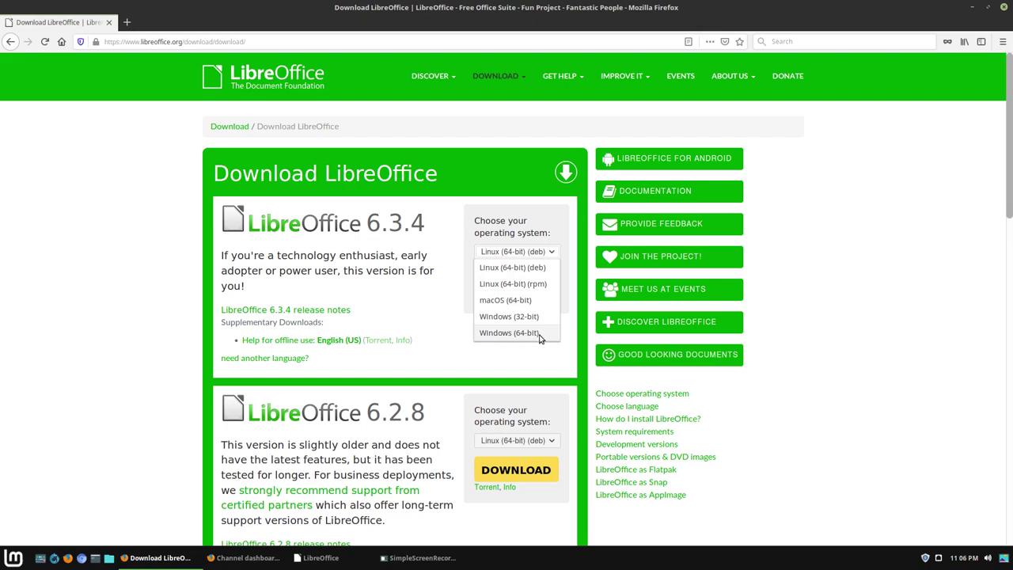
{"action": "left_click", "coordinate": [440, 434]}
{"action": "scroll", "coordinate": [384, 448], "scroll_direction": "down", "scroll_amount": 1}
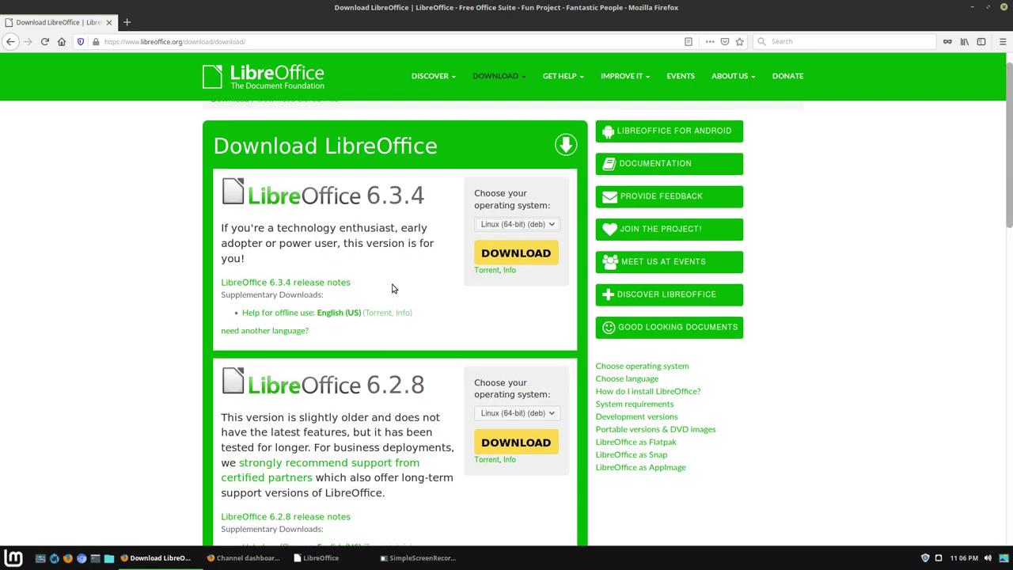
{"action": "scroll", "coordinate": [392, 288], "scroll_direction": "up", "scroll_amount": 1}
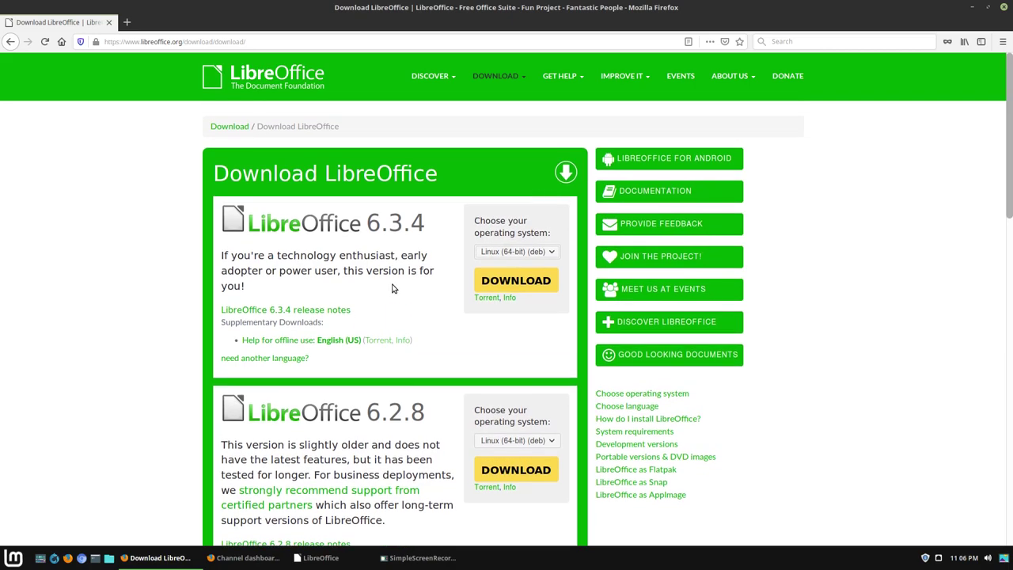
{"action": "left_click", "coordinate": [536, 254]}
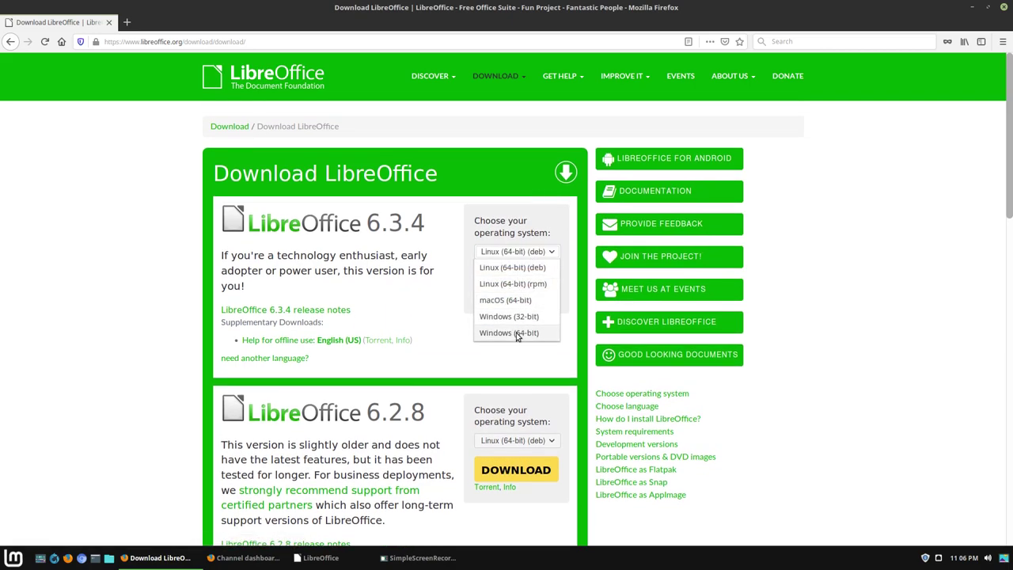
{"action": "left_click", "coordinate": [158, 325]}
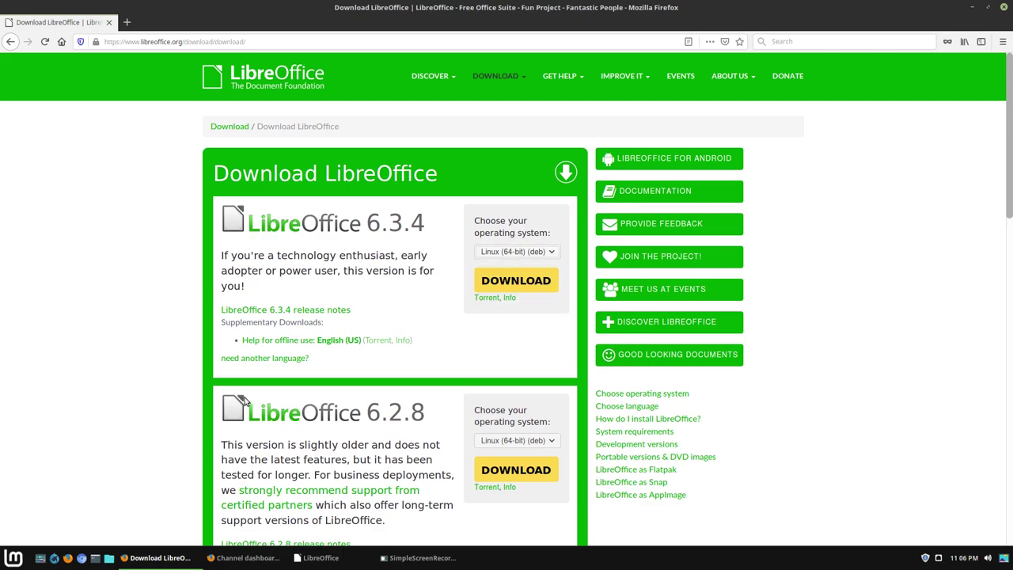
{"action": "left_click", "coordinate": [13, 557]}
{"action": "left_click", "coordinate": [86, 396]}
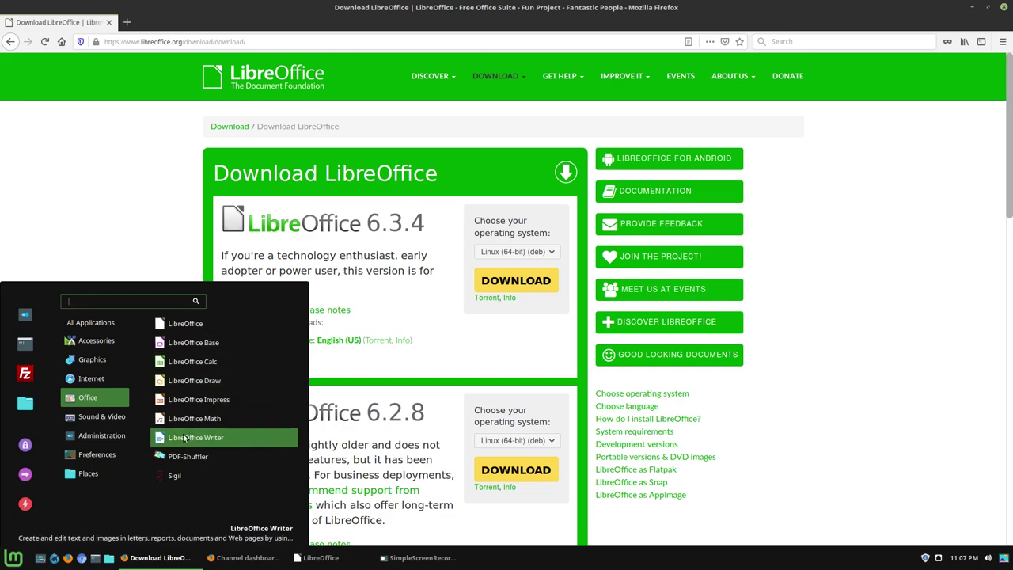
- Launch LibreOffice Writer and close its blank document, leaving the Start Center showing Hezekiah
{"action": "left_click", "coordinate": [187, 324]}
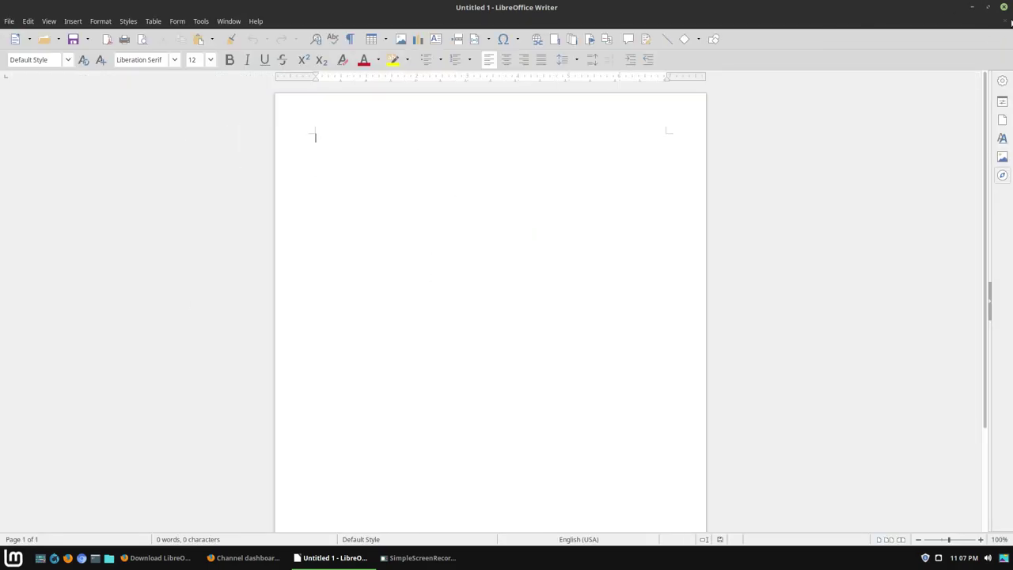
{"action": "left_click", "coordinate": [1006, 22]}
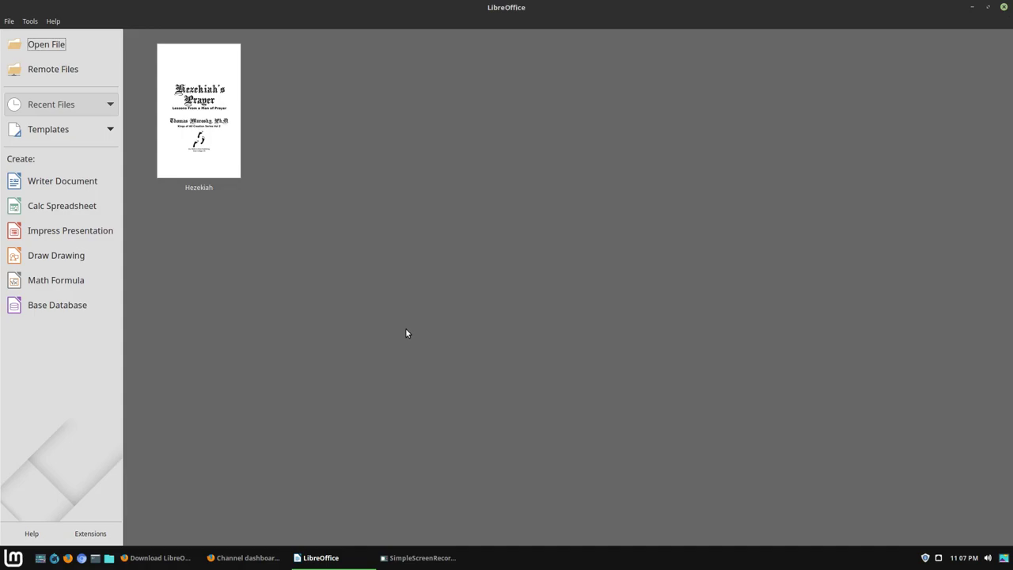
- Browse the Start Center's Templates gallery of business letters, CVs, resumes and presentation themes
{"action": "left_click", "coordinate": [94, 132]}
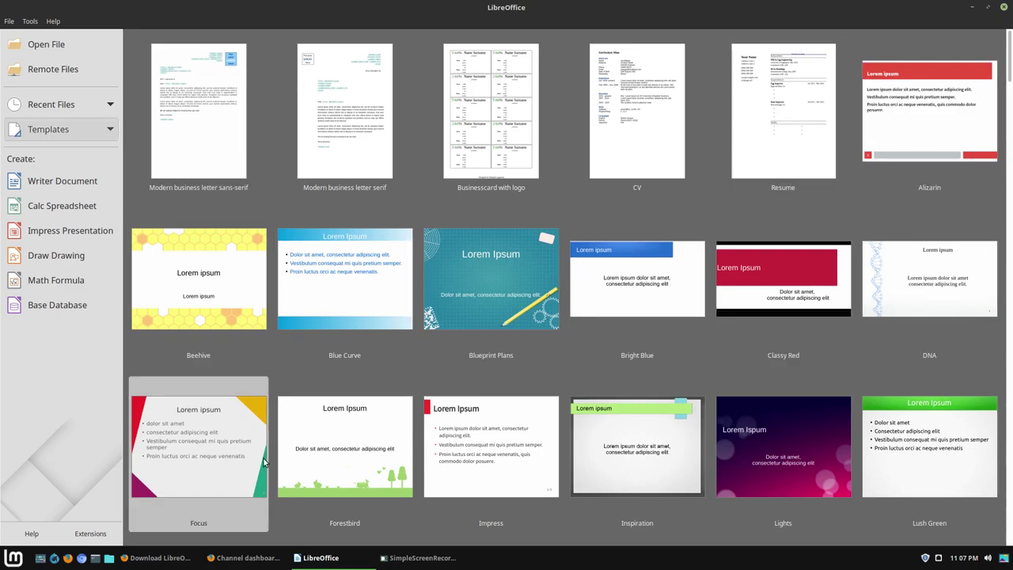
{"action": "scroll", "coordinate": [667, 397], "scroll_direction": "down", "scroll_amount": 5}
{"action": "scroll", "coordinate": [674, 368], "scroll_direction": "up", "scroll_amount": 5}
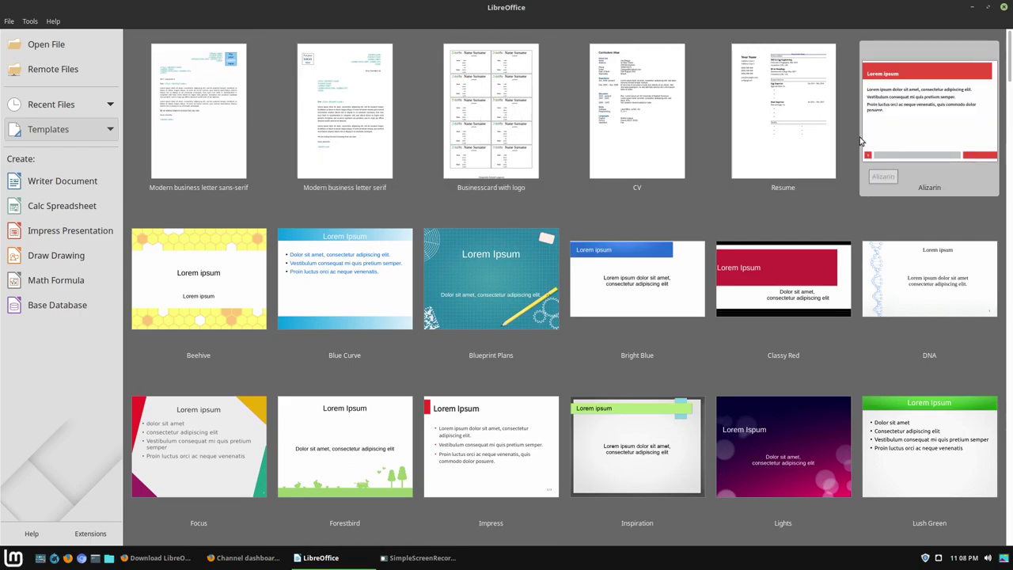
{"action": "scroll", "coordinate": [821, 163], "scroll_direction": "down", "scroll_amount": 5}
{"action": "scroll", "coordinate": [855, 245], "scroll_direction": "up", "scroll_amount": 5}
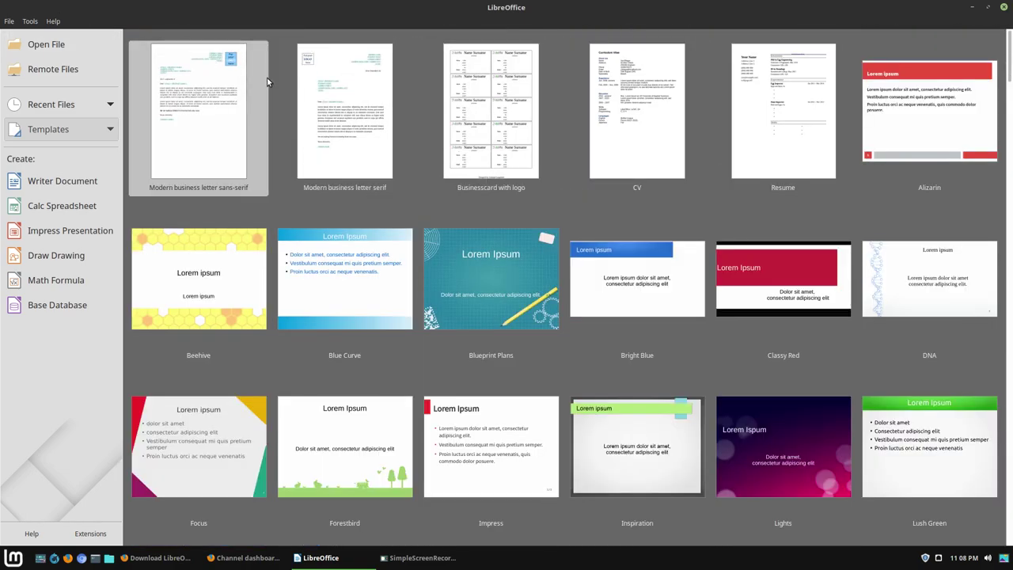
- Show the File menu's New submenu of document types
{"action": "left_click", "coordinate": [7, 22]}
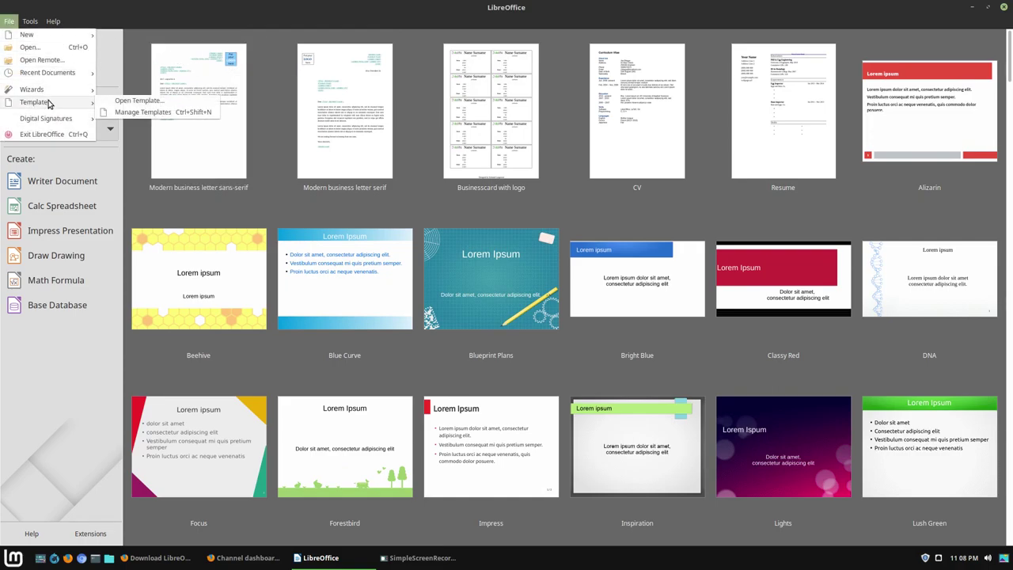
{"action": "mouse_move", "coordinate": [57, 92]}
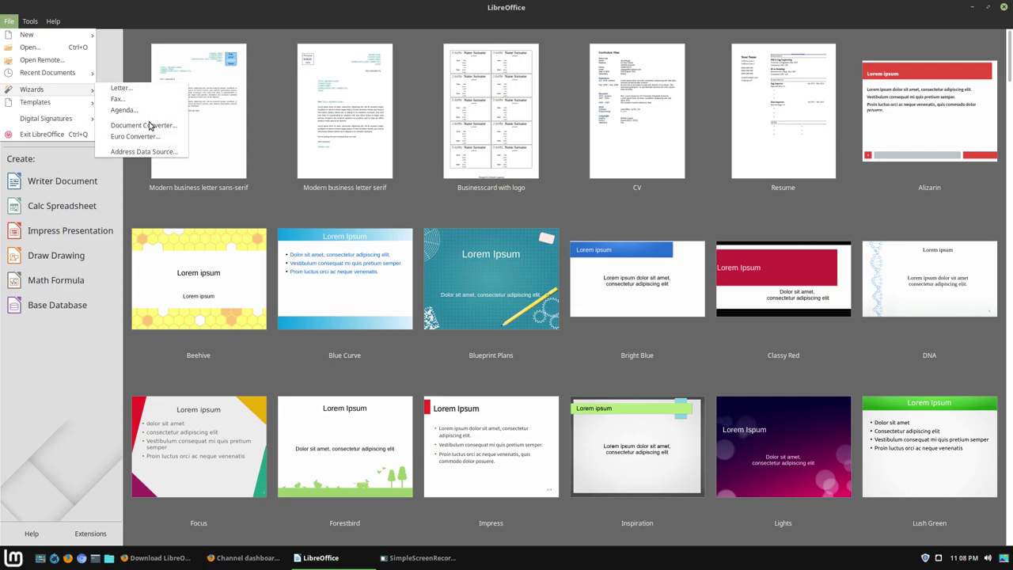
{"action": "mouse_move", "coordinate": [56, 116]}
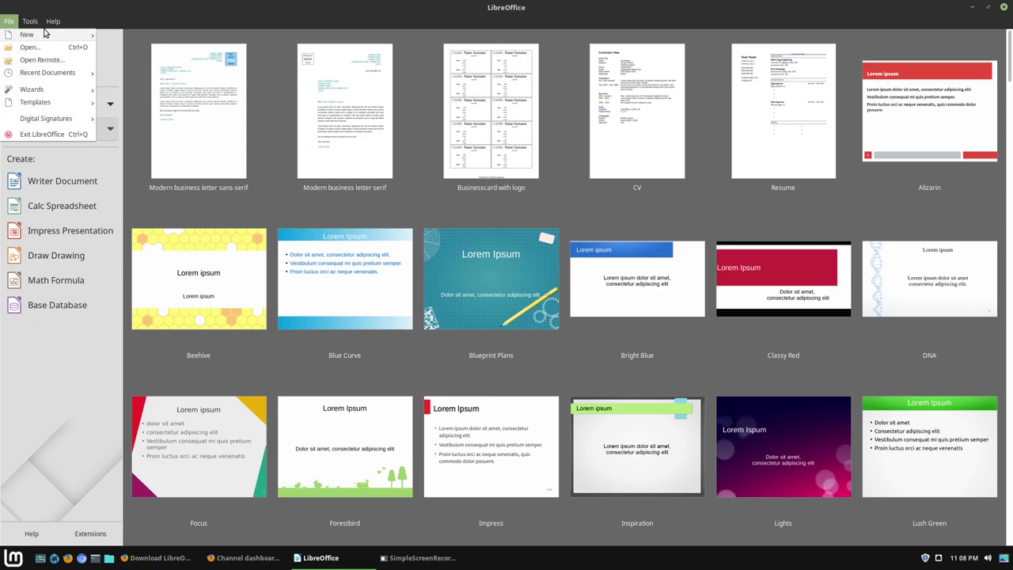
{"action": "mouse_move", "coordinate": [44, 35]}
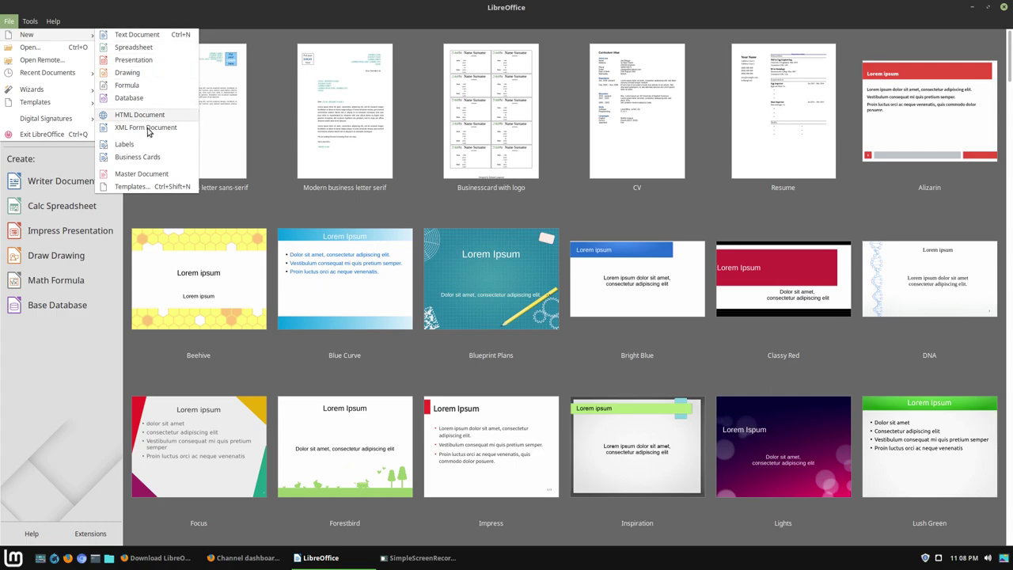
- Start a new Labels sheet with Address text turned on and no database chosen
{"action": "left_click", "coordinate": [127, 144]}
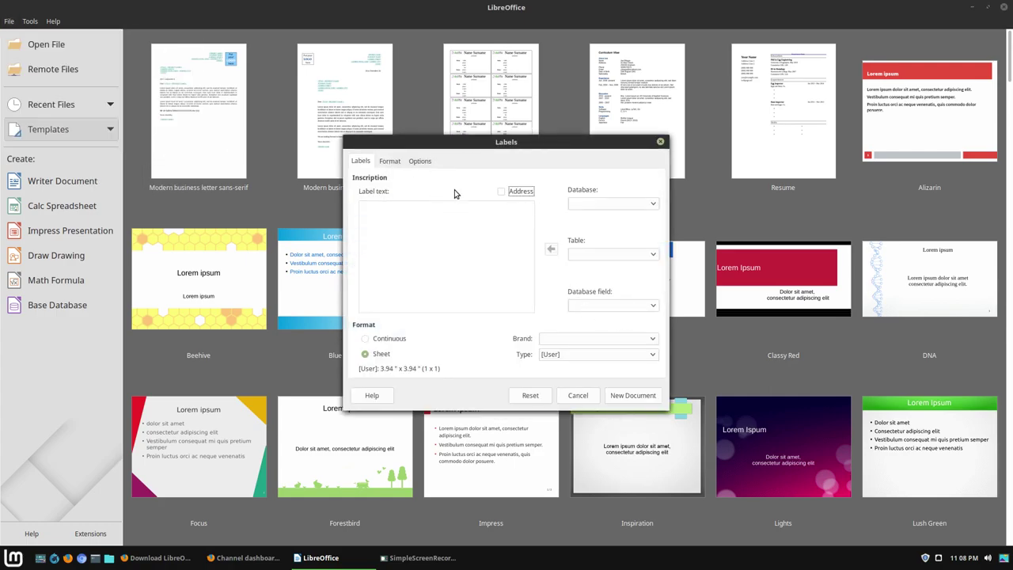
{"action": "left_click", "coordinate": [507, 193]}
{"action": "left_click", "coordinate": [615, 207]}
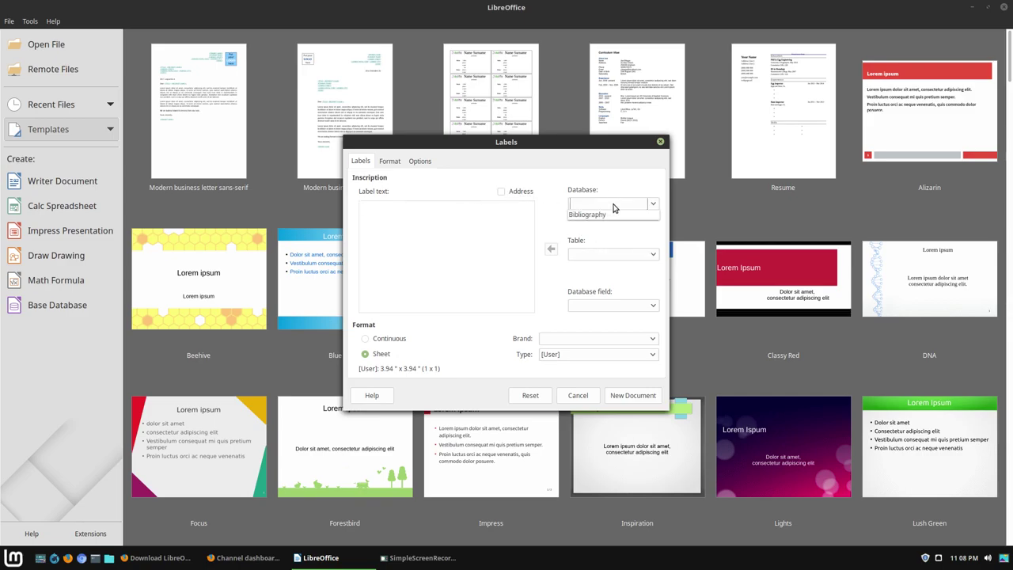
{"action": "left_click", "coordinate": [613, 208]}
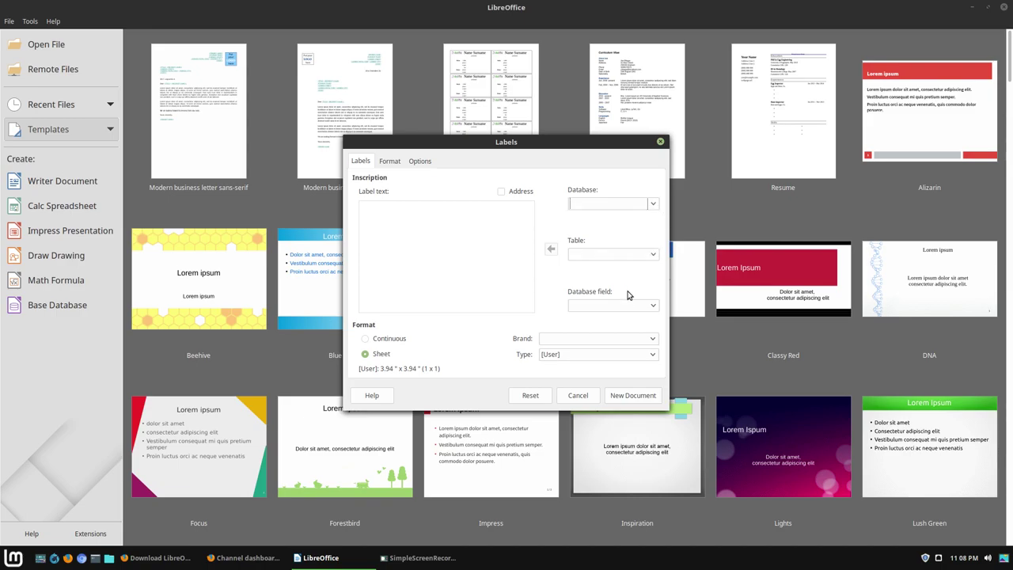
- Choose the Avery A4 brand, try the J8361 Address type, and review the Format settings
{"action": "left_click", "coordinate": [615, 339]}
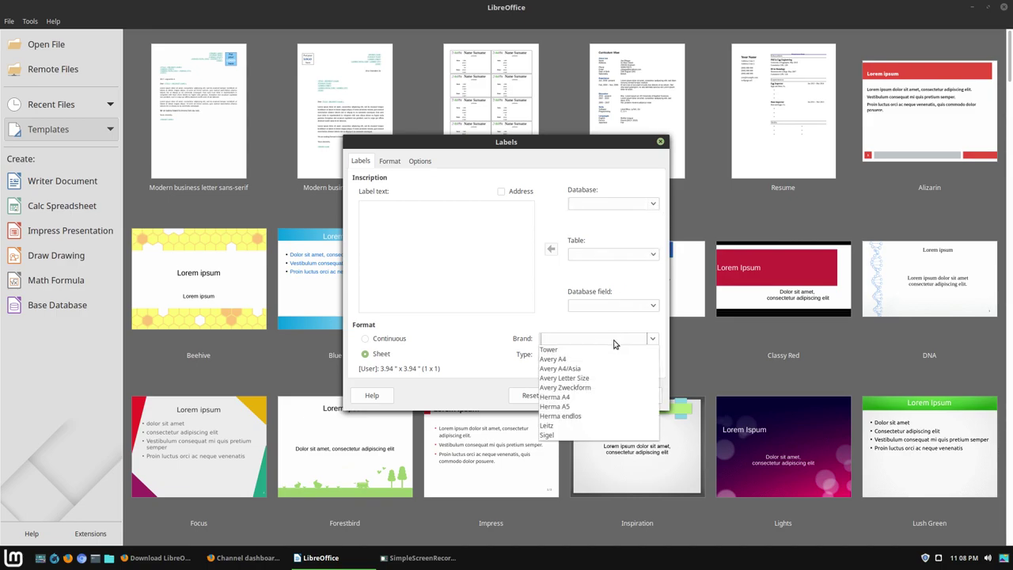
{"action": "left_click", "coordinate": [571, 361]}
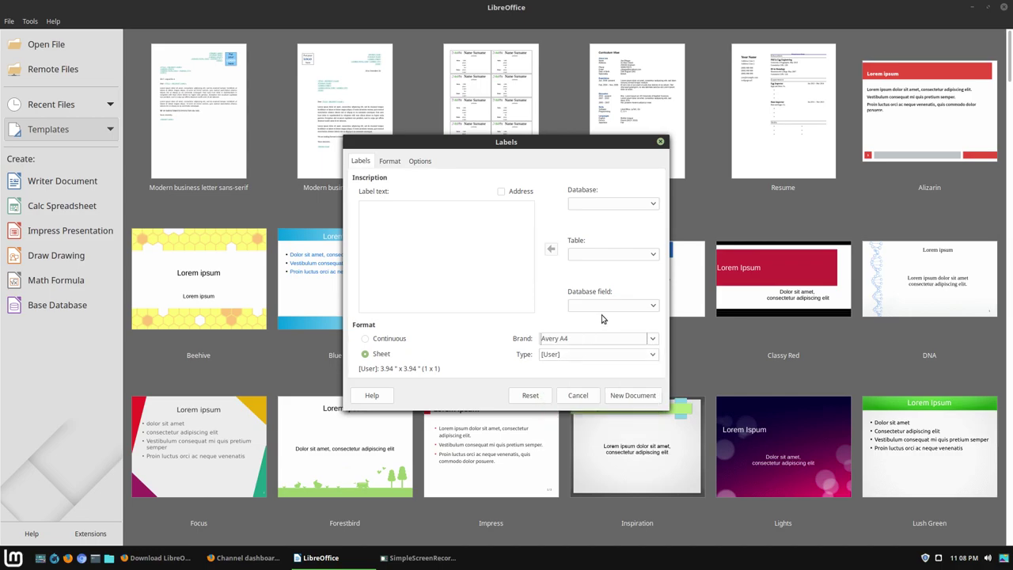
{"action": "left_click", "coordinate": [637, 353]}
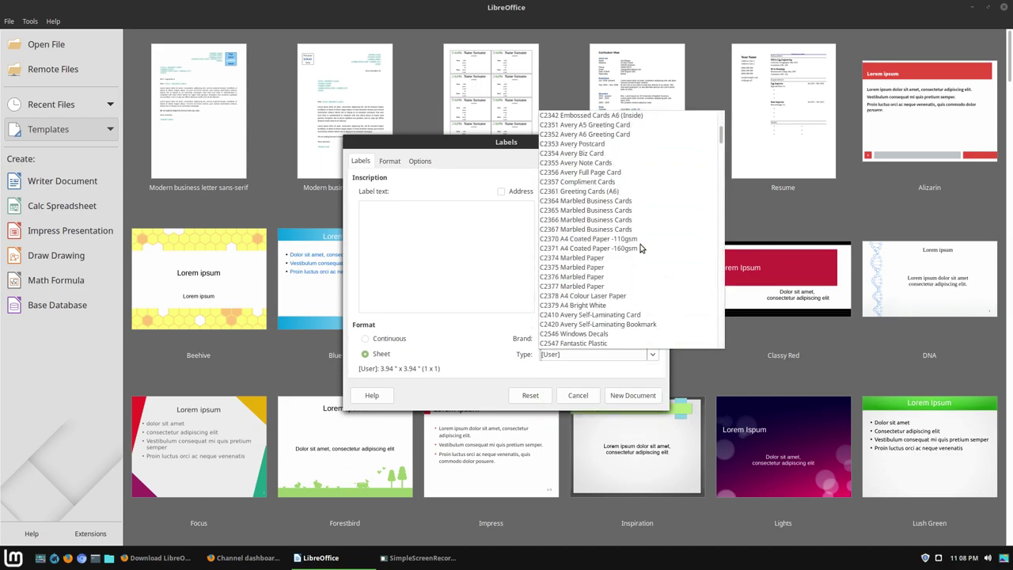
{"action": "scroll", "coordinate": [656, 262], "scroll_direction": "down", "scroll_amount": 15}
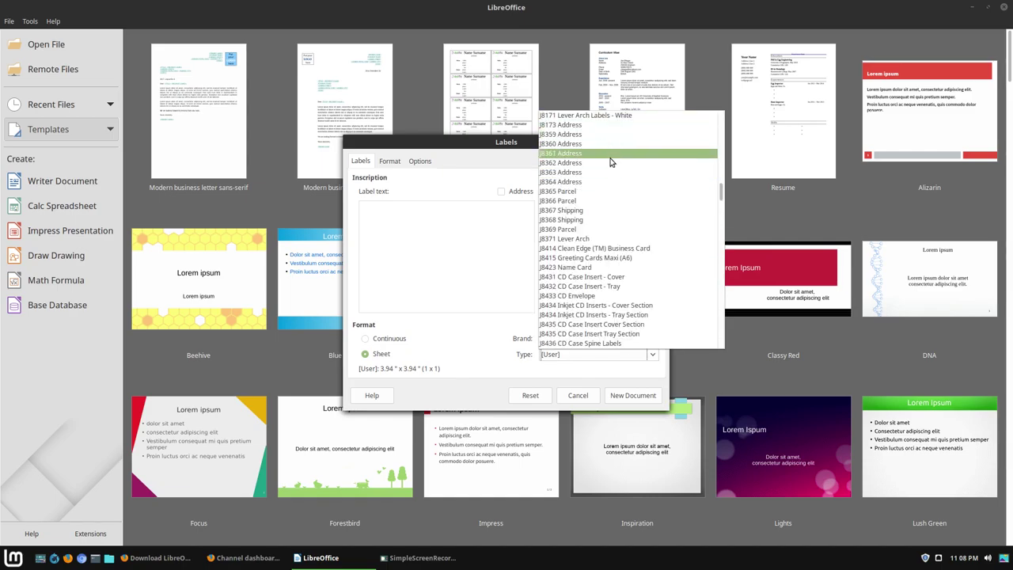
{"action": "left_click", "coordinate": [610, 154]}
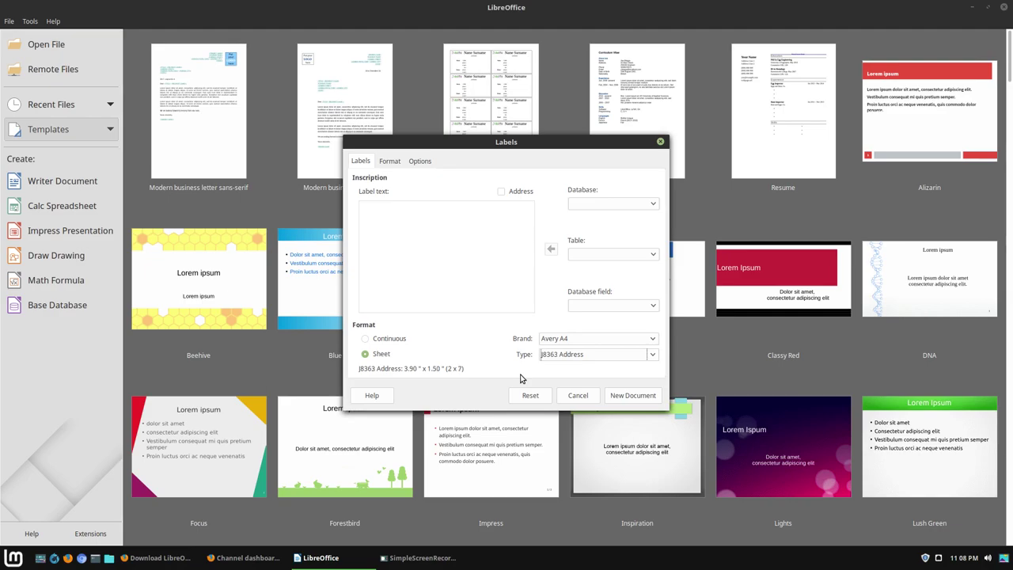
{"action": "key", "text": "Down"}
{"action": "key", "text": "Down"}
{"action": "key", "text": "Down"}
{"action": "key", "text": "Down"}
{"action": "key", "text": "Down"}
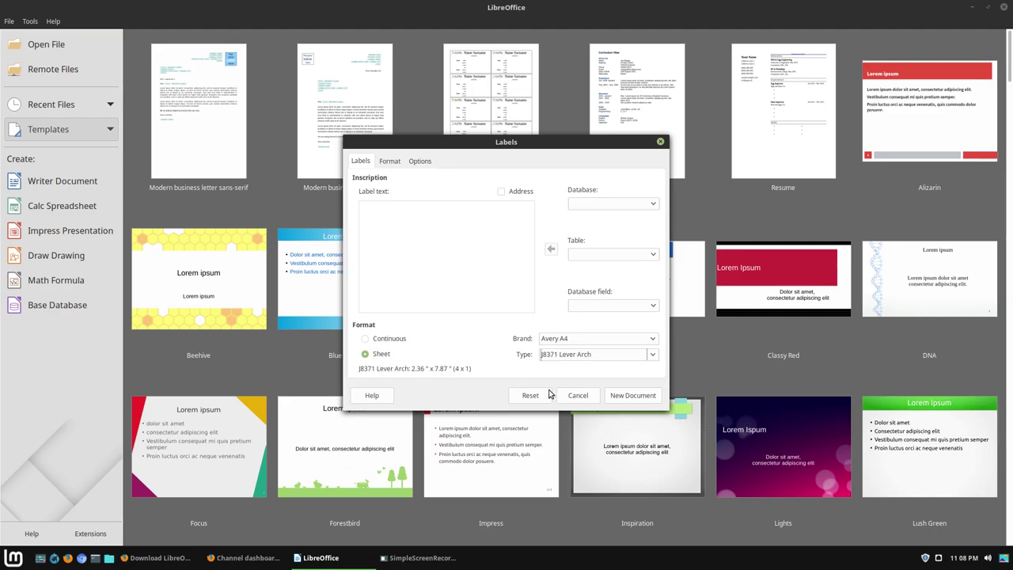
{"action": "left_click", "coordinate": [389, 161]}
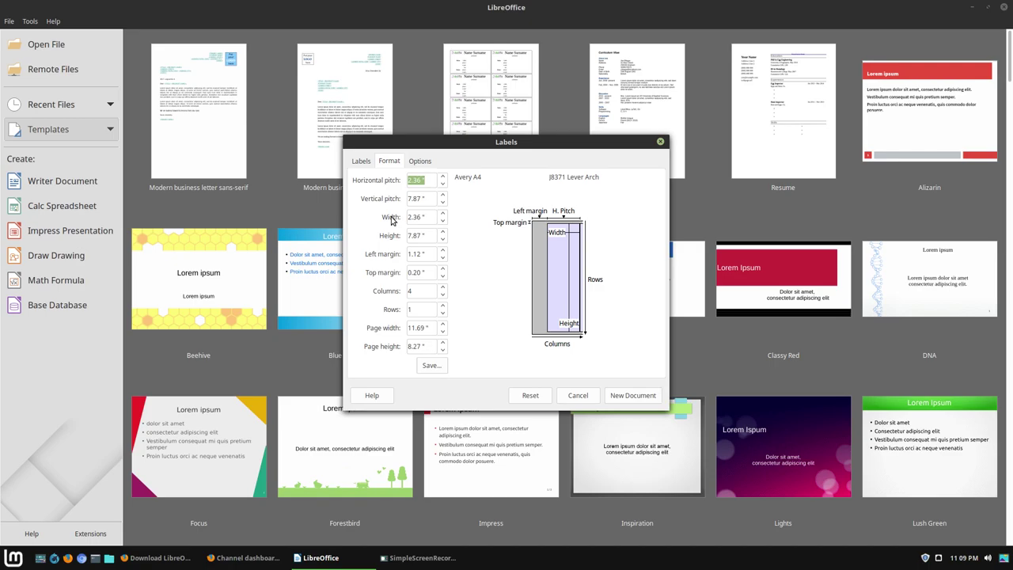
{"action": "left_click", "coordinate": [361, 162]}
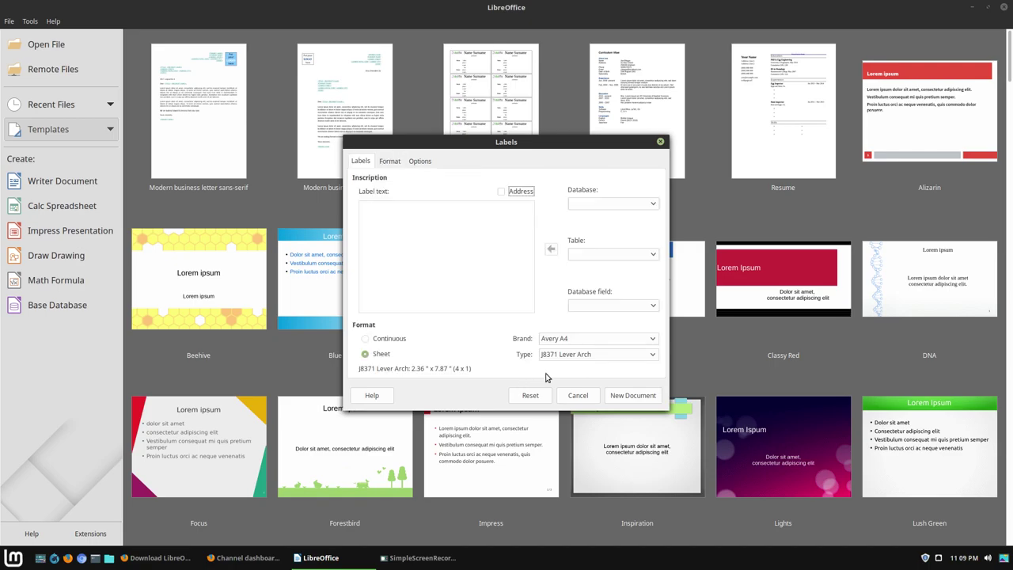
- Switch to the L7161 Address label type and enable Synchronize contents under Options
{"action": "left_click", "coordinate": [633, 354]}
{"action": "scroll", "coordinate": [678, 264], "scroll_direction": "down", "scroll_amount": 2}
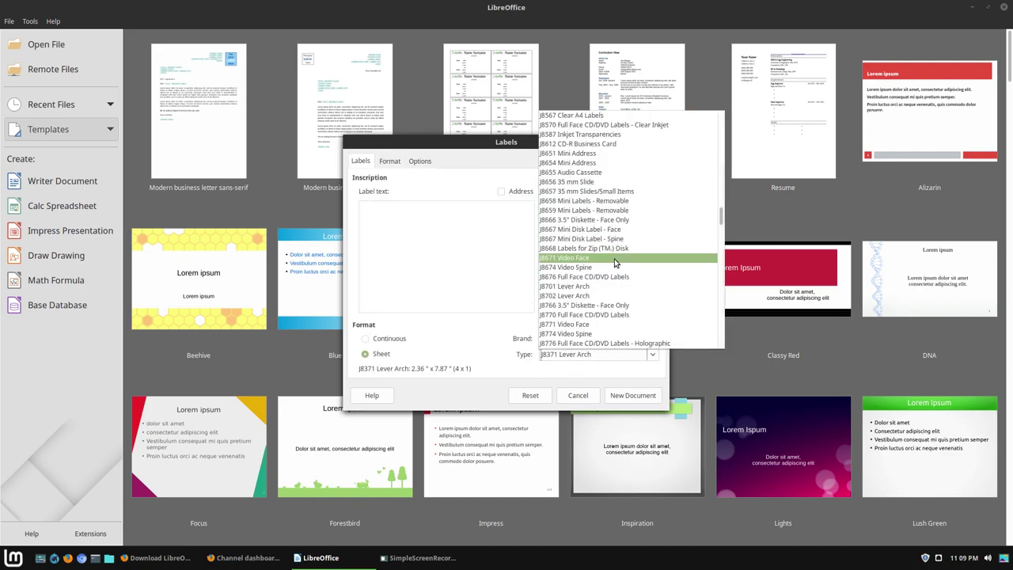
{"action": "scroll", "coordinate": [607, 313], "scroll_direction": "down", "scroll_amount": 7}
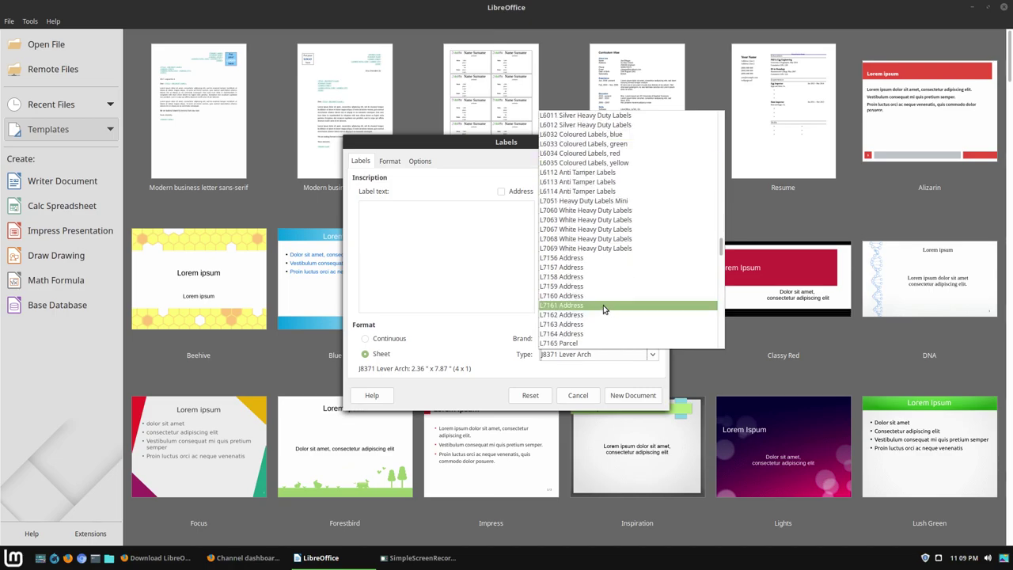
{"action": "left_click", "coordinate": [603, 305]}
{"action": "left_click", "coordinate": [385, 162]}
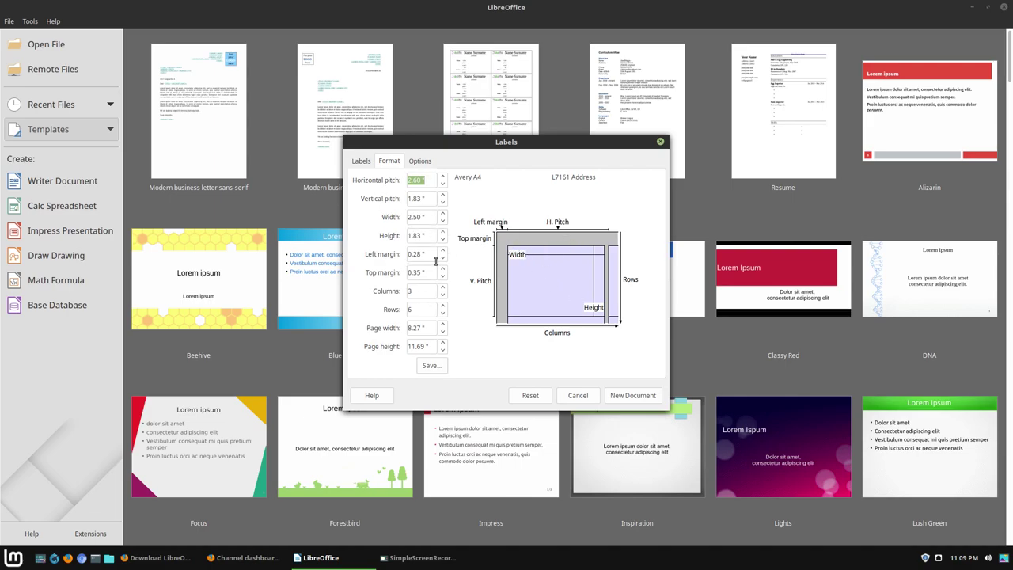
{"action": "left_click", "coordinate": [420, 162]}
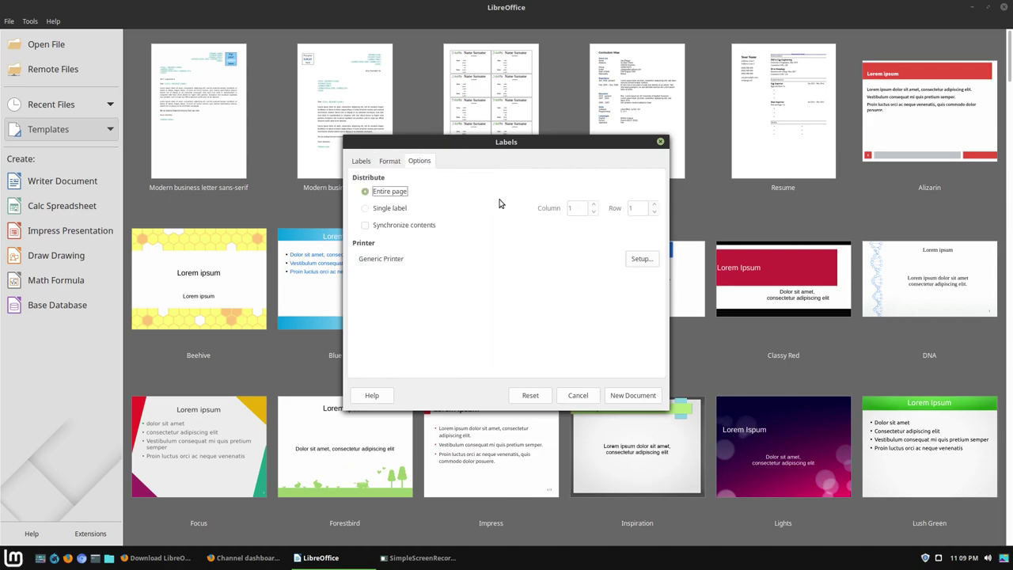
{"action": "left_click", "coordinate": [368, 227]}
- Create the label document and type centred 'Wow...' text in the first label
{"action": "left_click", "coordinate": [630, 397]}
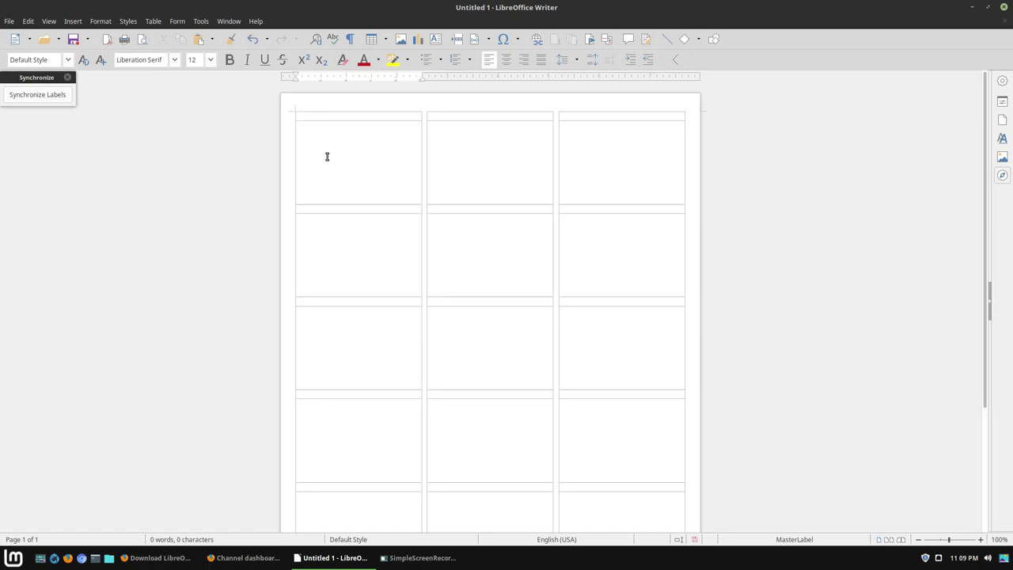
{"action": "type", "text": "Wh"}
{"action": "left_click_drag", "start_coordinate": [347, 115], "coordinate": [281, 114]}
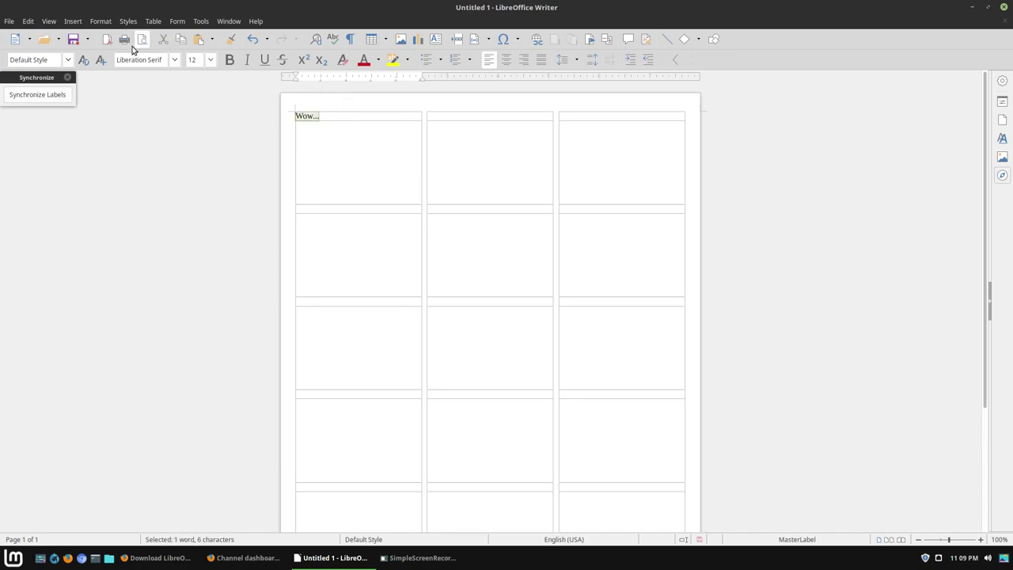
{"action": "left_click", "coordinate": [502, 59]}
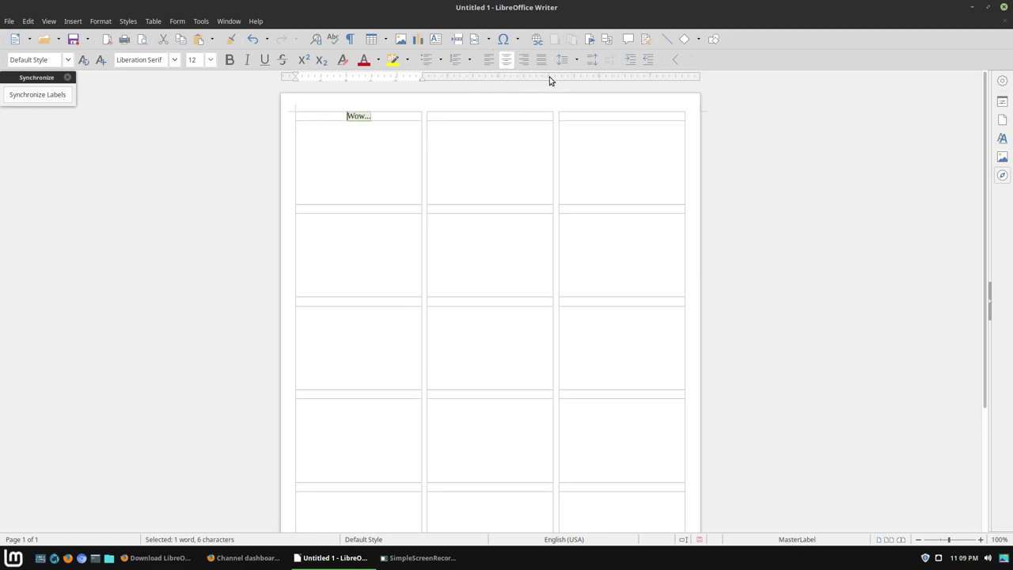
{"action": "left_click", "coordinate": [562, 60]}
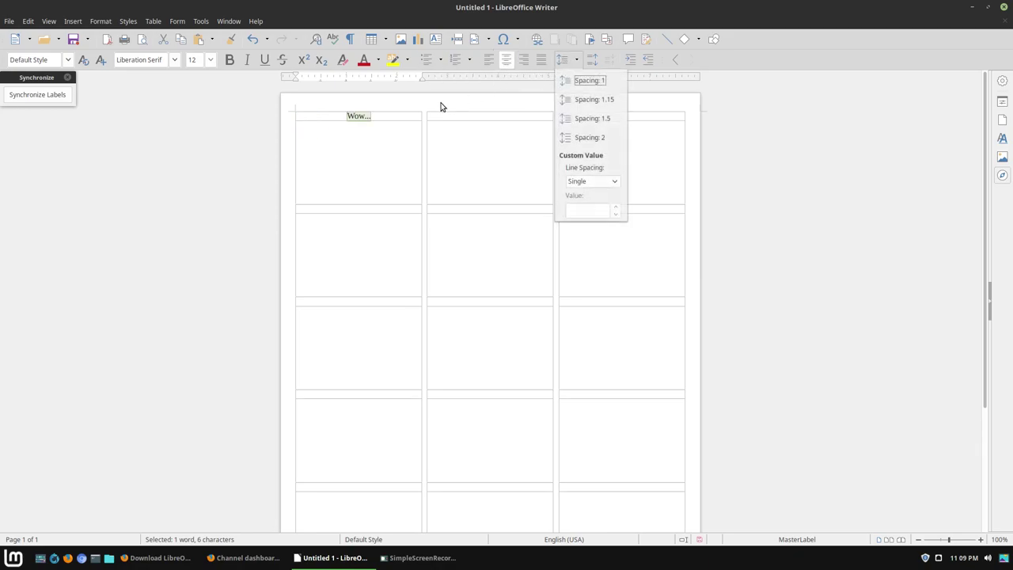
{"action": "left_click", "coordinate": [589, 106]}
- Synchronize the text onto all labels, then close the document without saving
{"action": "left_click", "coordinate": [37, 99]}
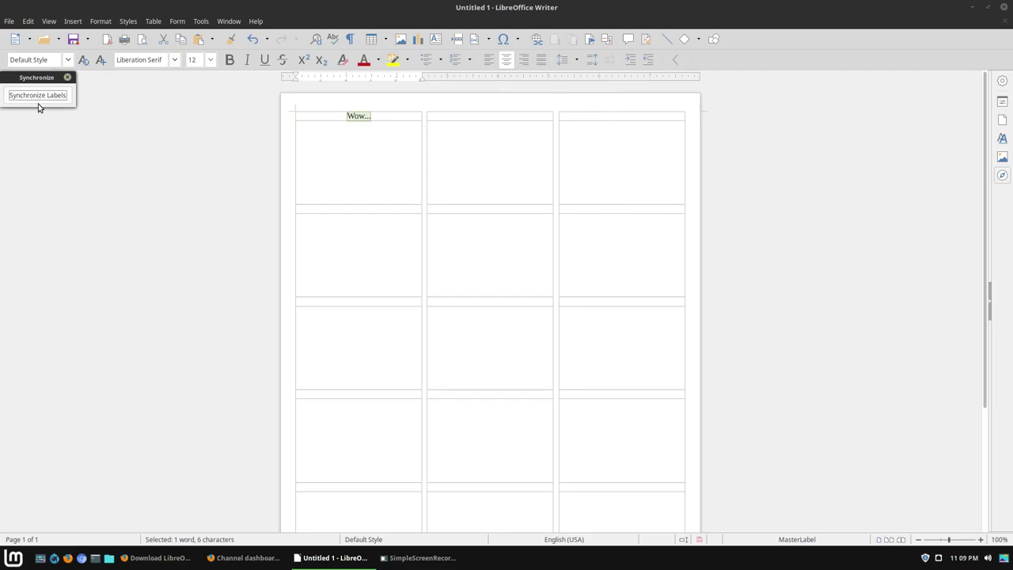
{"action": "left_click", "coordinate": [42, 103]}
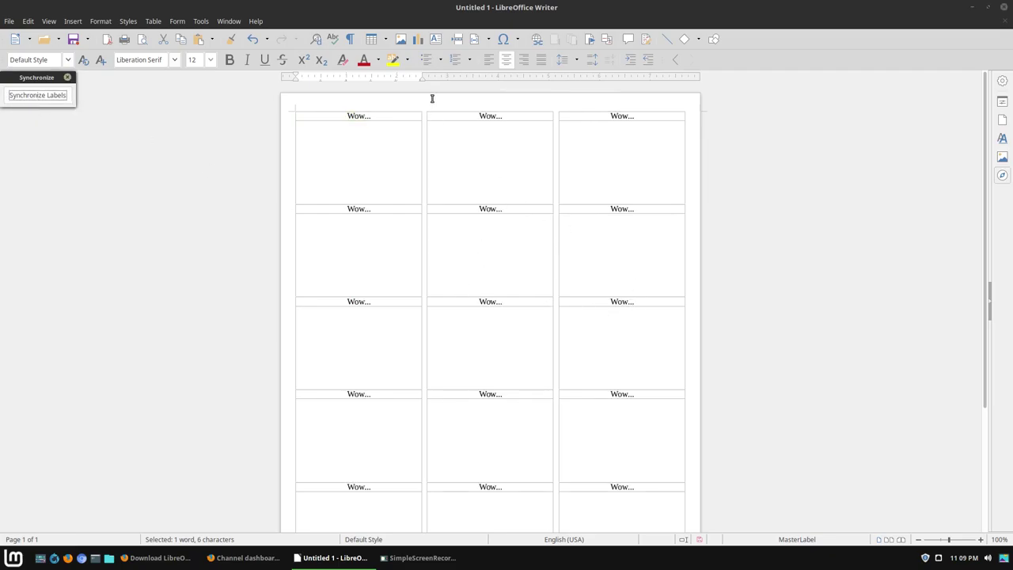
{"action": "left_click", "coordinate": [1003, 21]}
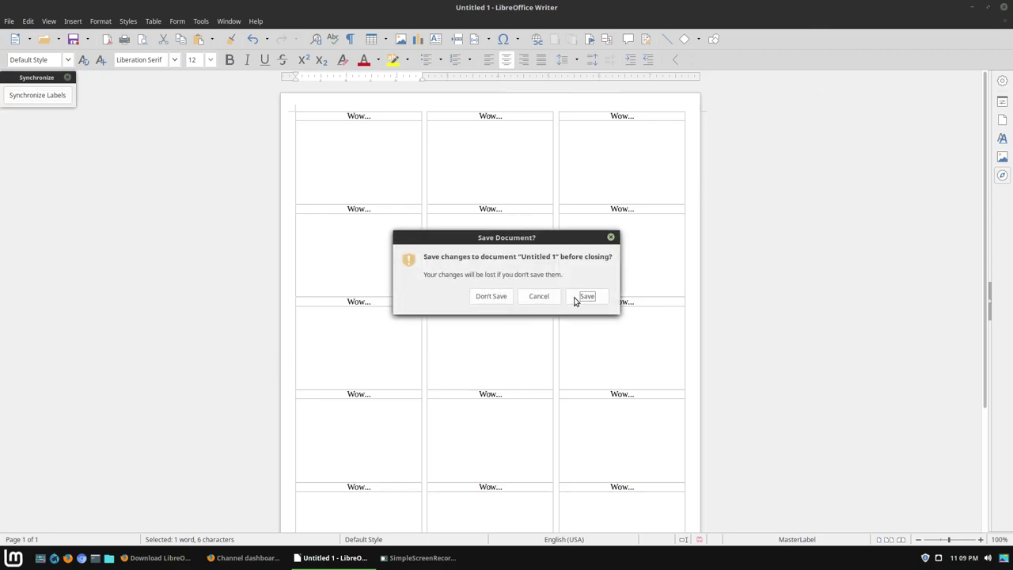
{"action": "left_click", "coordinate": [491, 297]}
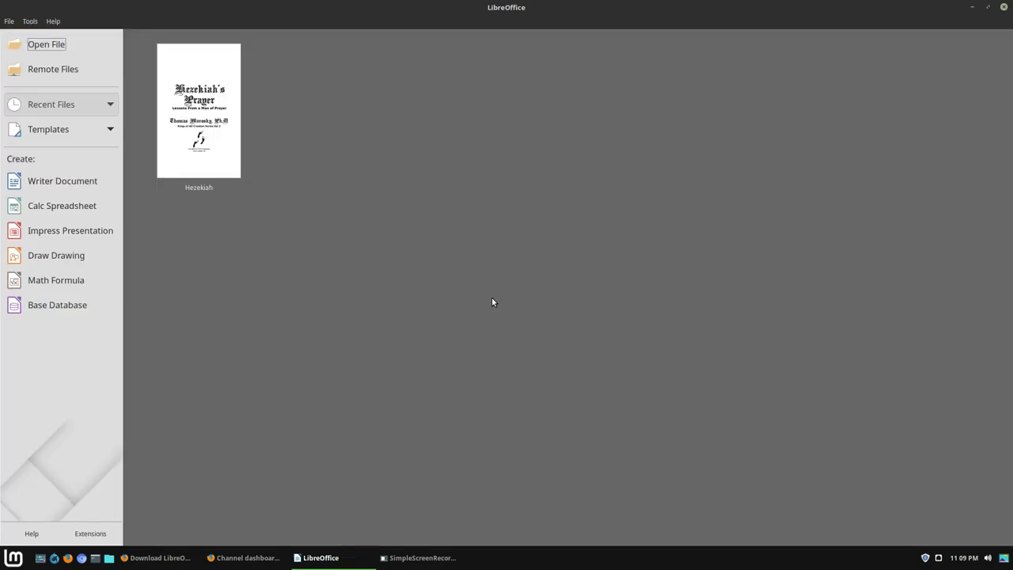
- Create a new blank text document, Untitled 1
{"action": "left_click", "coordinate": [5, 24]}
{"action": "mouse_move", "coordinate": [35, 37]}
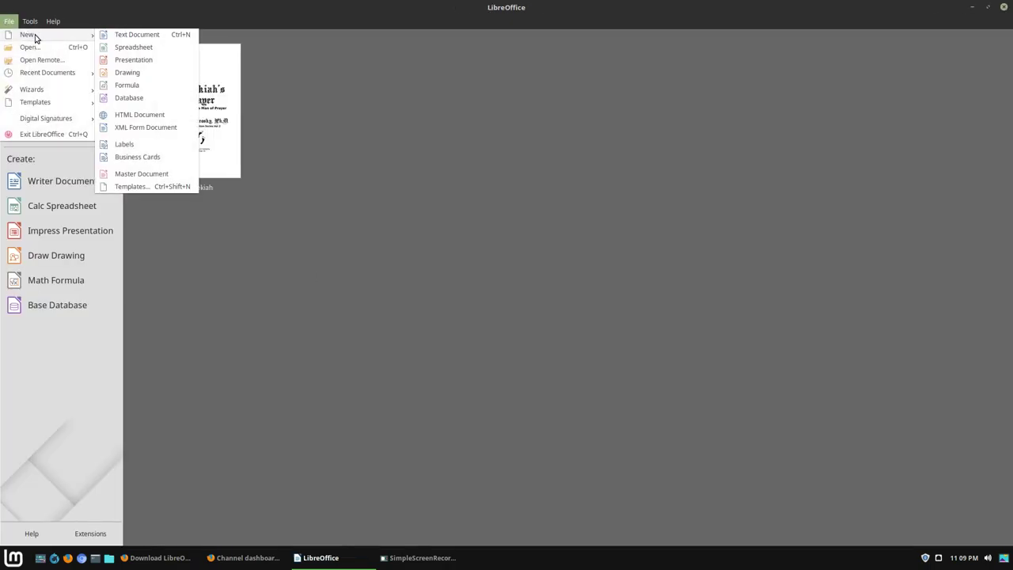
{"action": "left_click", "coordinate": [149, 35]}
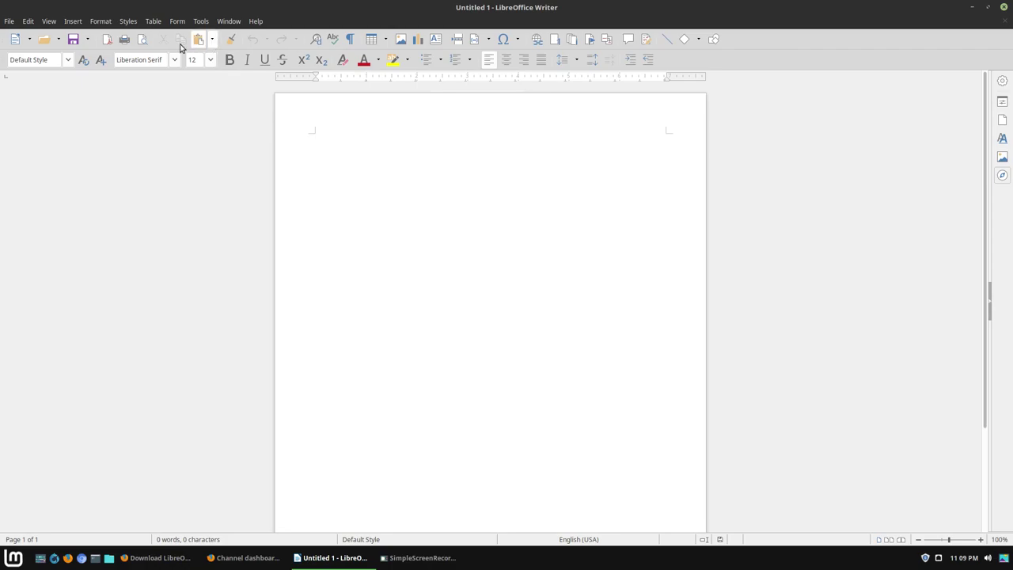
- Show the View menu's User Interface layout choices
{"action": "left_click", "coordinate": [78, 22]}
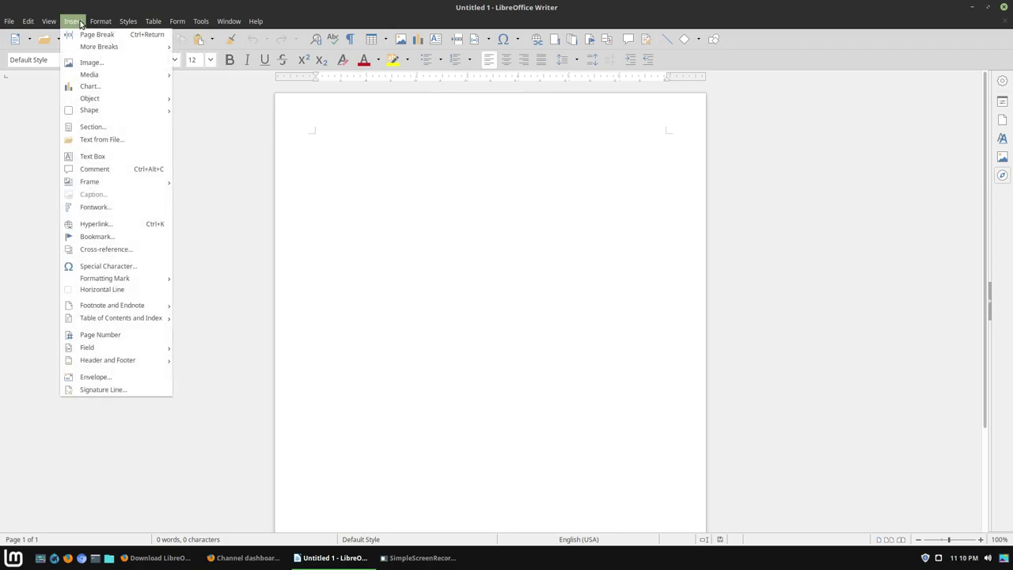
{"action": "mouse_move", "coordinate": [49, 22]}
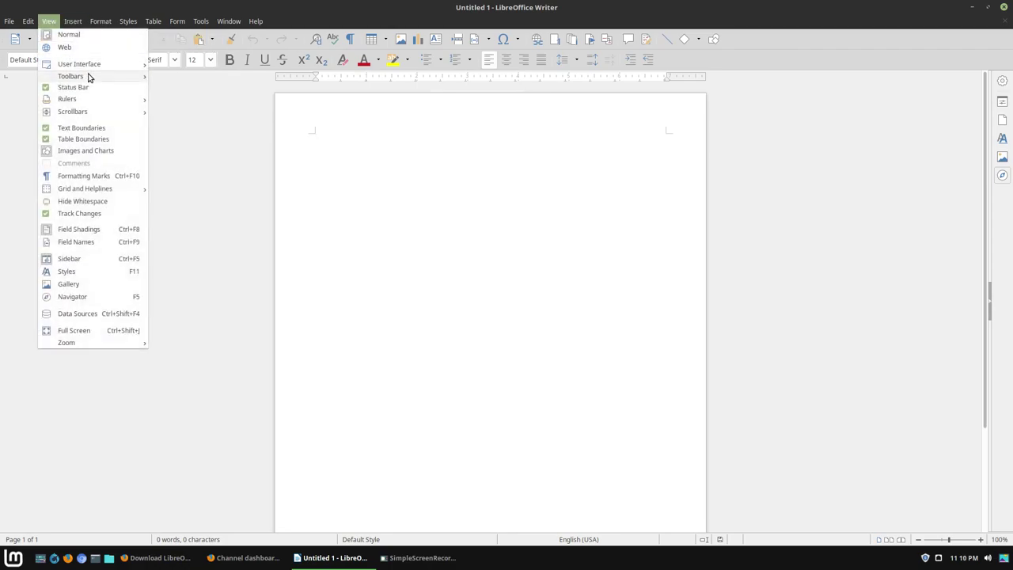
{"action": "mouse_move", "coordinate": [91, 67]}
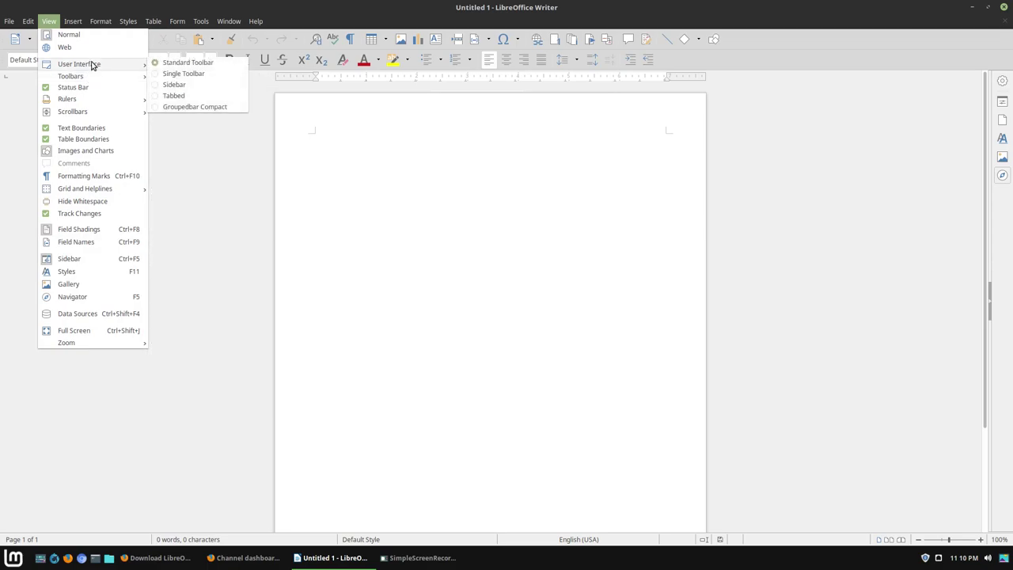
- Switch to the Tabbed interface and browse its Insert, Layout, References and Home tabs
{"action": "left_click", "coordinate": [174, 95]}
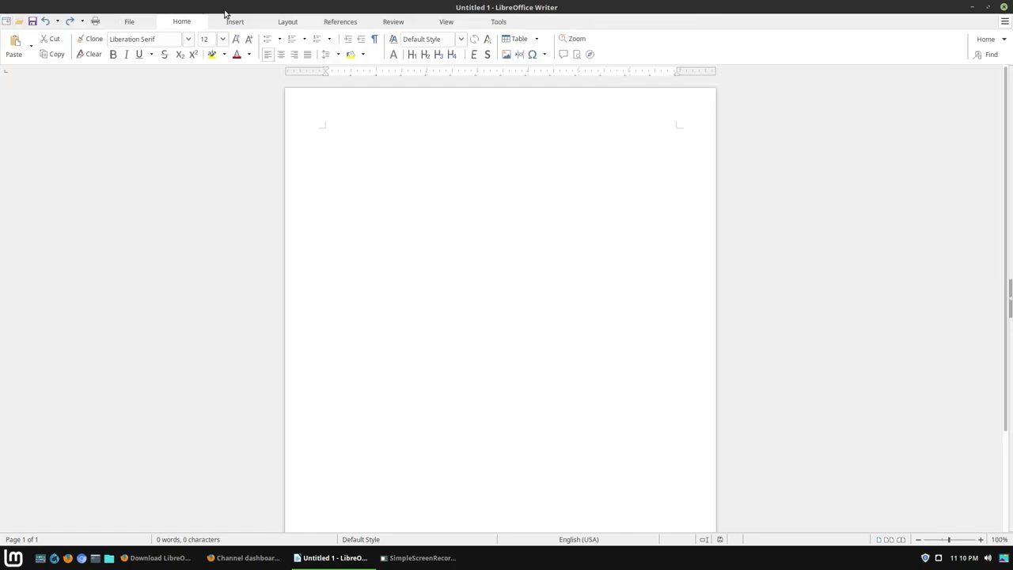
{"action": "left_click", "coordinate": [235, 22]}
{"action": "left_click", "coordinate": [291, 21]}
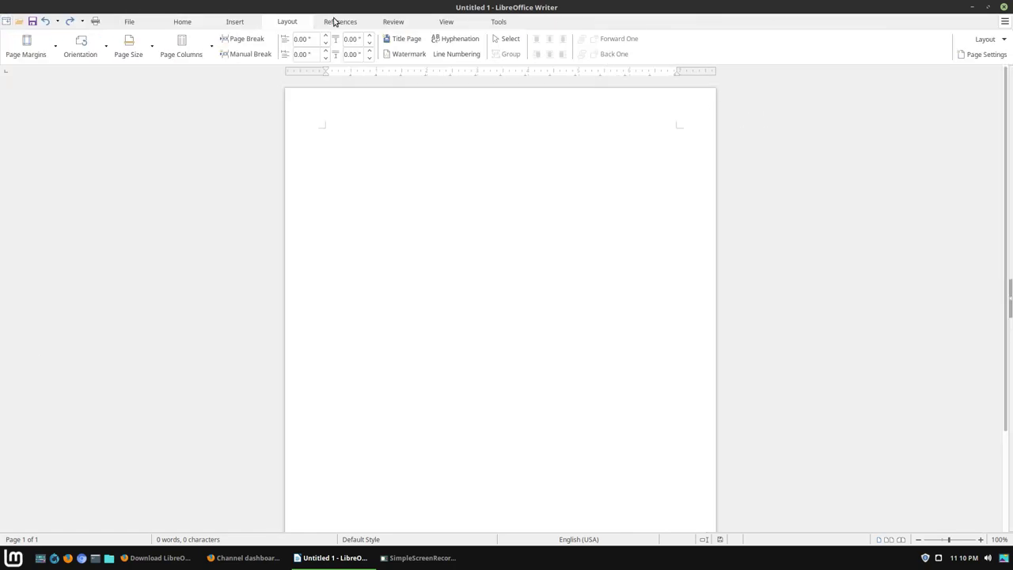
{"action": "left_click", "coordinate": [337, 22]}
{"action": "left_click", "coordinate": [183, 22]}
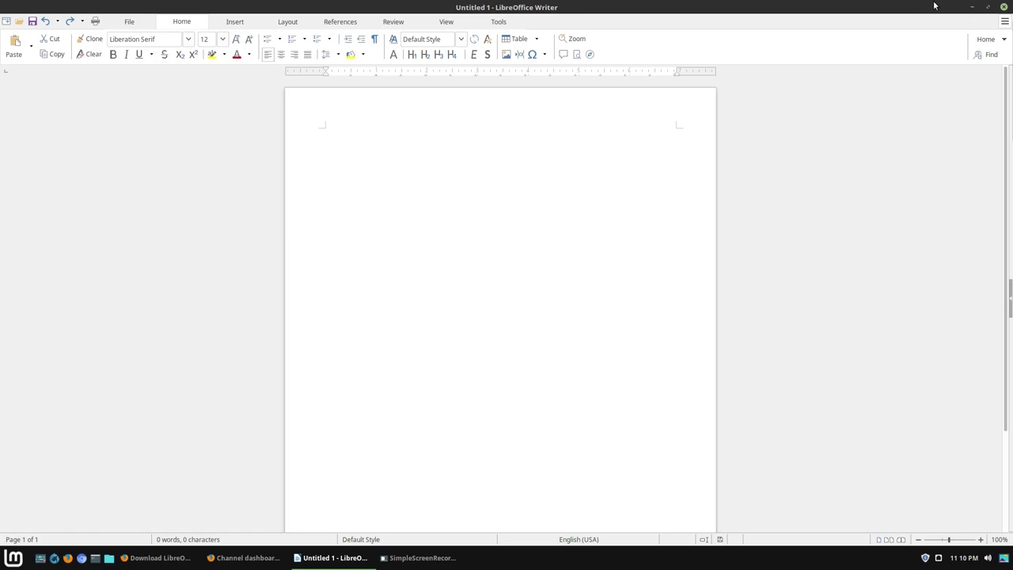
- Return to the Standard Toolbar interface and maximize the Writer window
{"action": "double_click", "coordinate": [851, 9]}
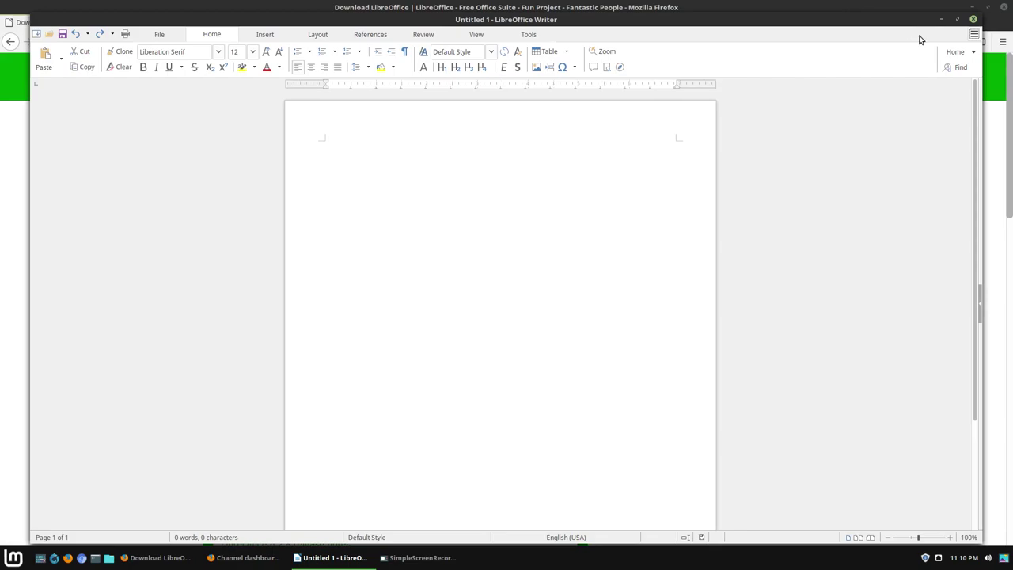
{"action": "left_click", "coordinate": [975, 37]}
{"action": "mouse_move", "coordinate": [926, 52]}
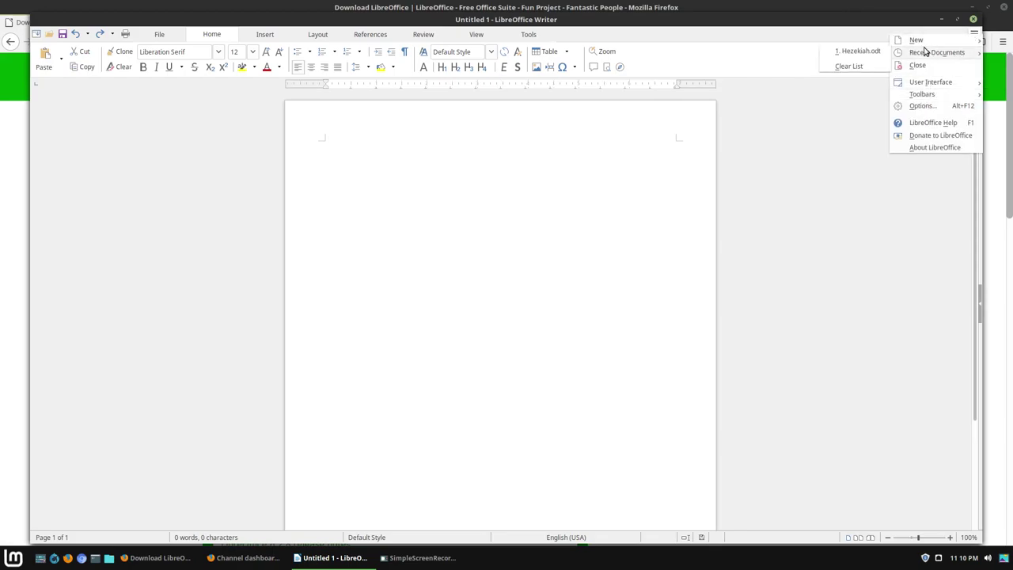
{"action": "mouse_move", "coordinate": [932, 84]}
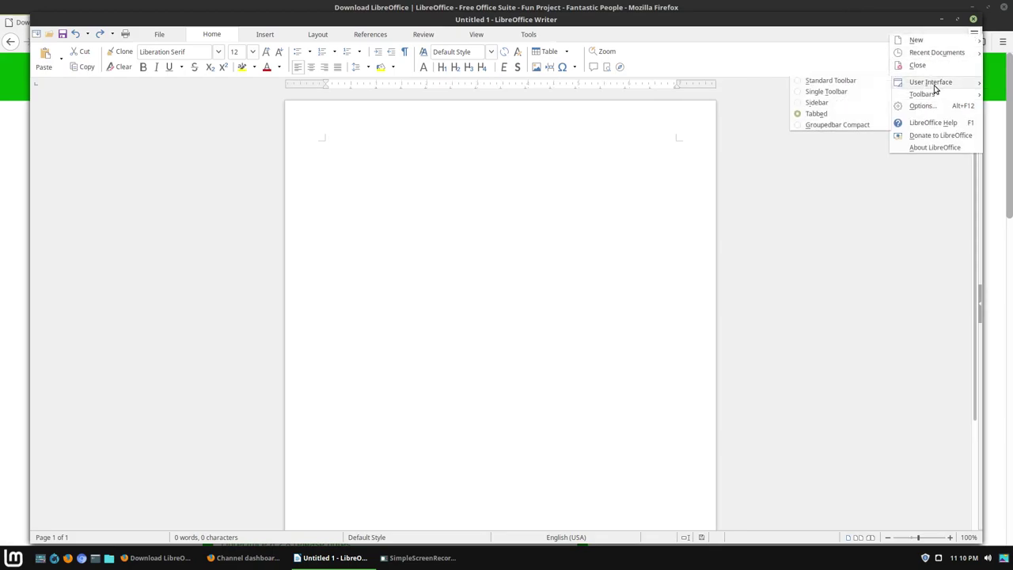
{"action": "left_click", "coordinate": [841, 83]}
{"action": "left_click", "coordinate": [957, 19]}
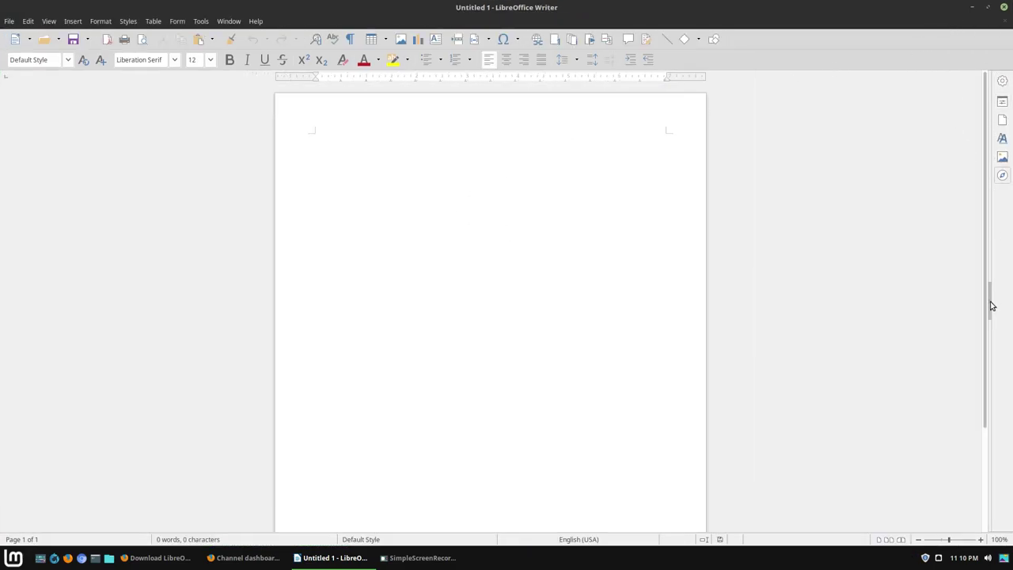
- Open the sidebar and scroll through the paragraph styles list
{"action": "left_click_drag", "start_coordinate": [991, 306], "coordinate": [945, 314]}
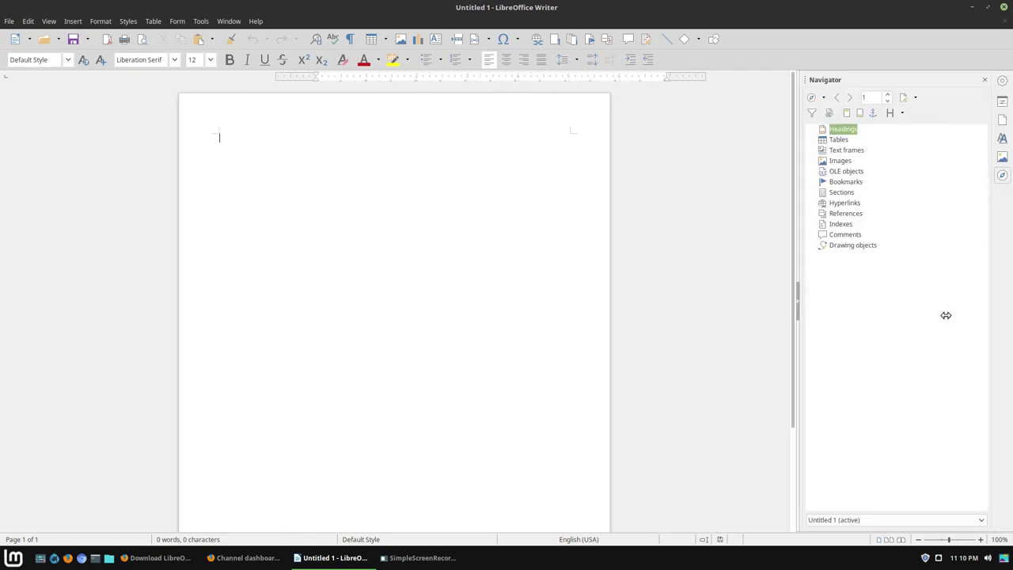
{"action": "left_click", "coordinate": [1002, 138]}
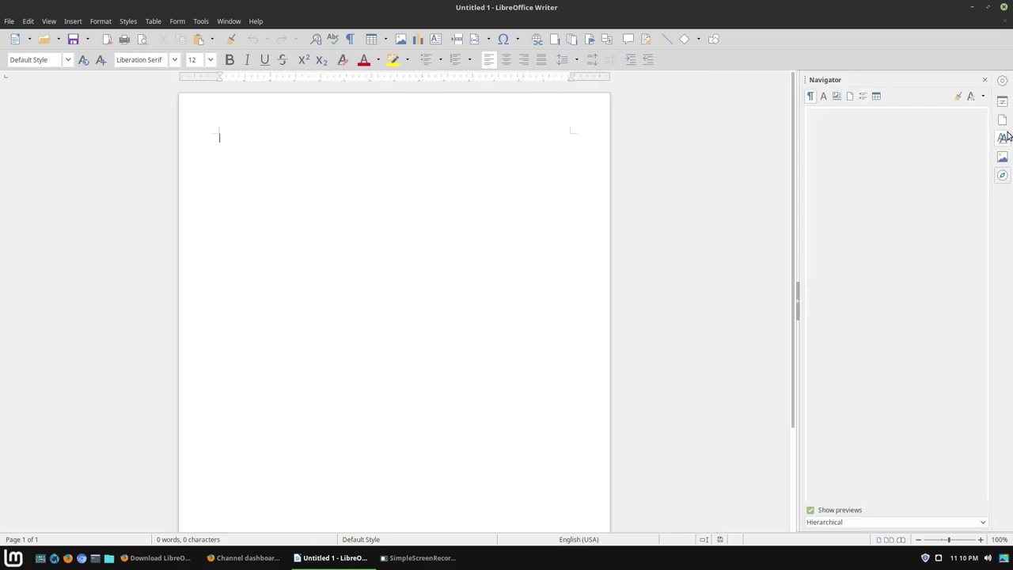
{"action": "scroll", "coordinate": [823, 229], "scroll_direction": "down", "scroll_amount": 1}
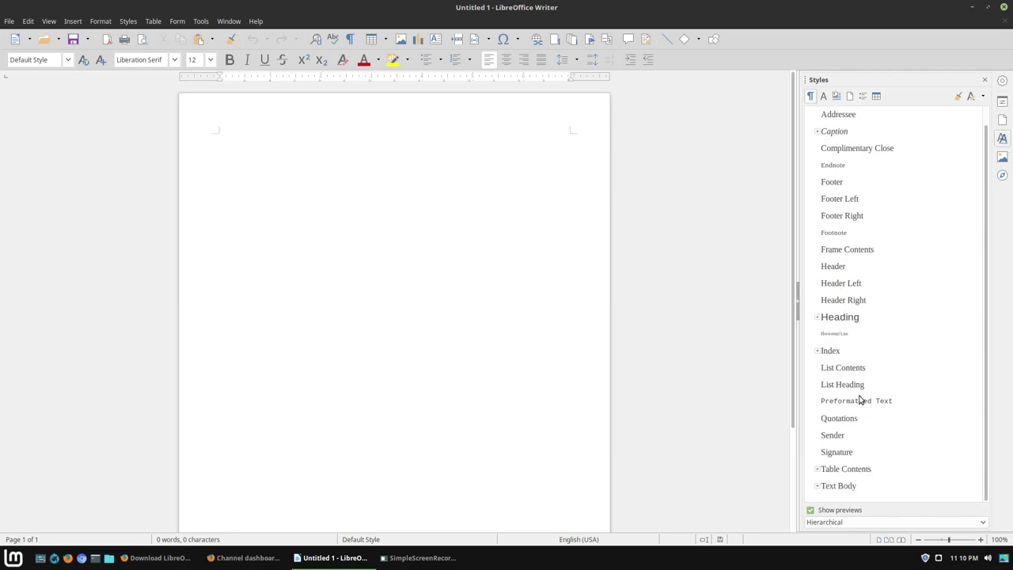
{"action": "scroll", "coordinate": [874, 263], "scroll_direction": "up", "scroll_amount": 1}
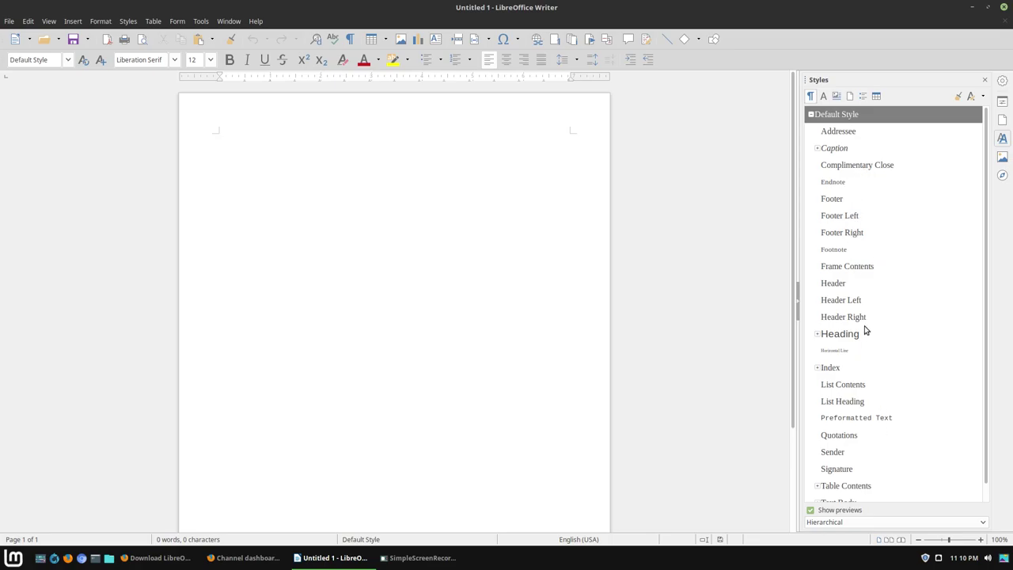
{"action": "scroll", "coordinate": [865, 330], "scroll_direction": "down", "scroll_amount": 1}
- Expand and collapse the Heading styles group, then show the Navigator deck
{"action": "left_click", "coordinate": [818, 318]}
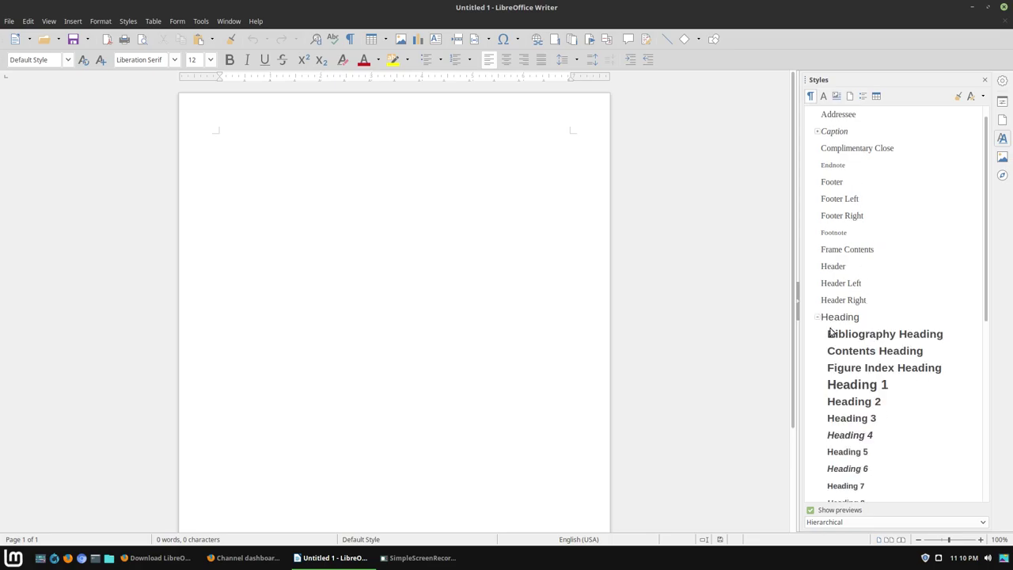
{"action": "scroll", "coordinate": [838, 344], "scroll_direction": "down", "scroll_amount": 5}
{"action": "scroll", "coordinate": [830, 328], "scroll_direction": "up", "scroll_amount": 5}
{"action": "left_click", "coordinate": [818, 333]}
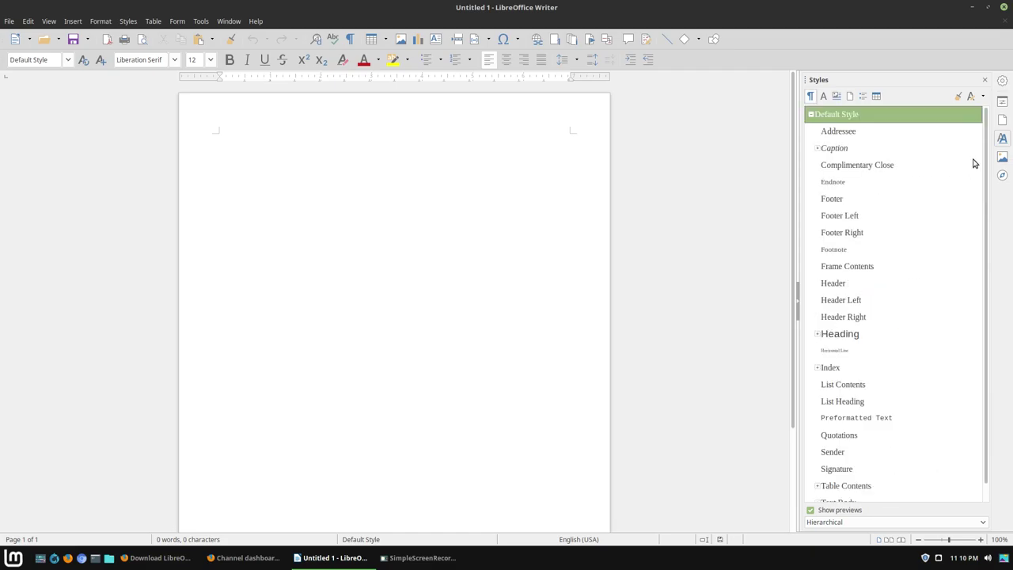
{"action": "left_click", "coordinate": [1002, 175]}
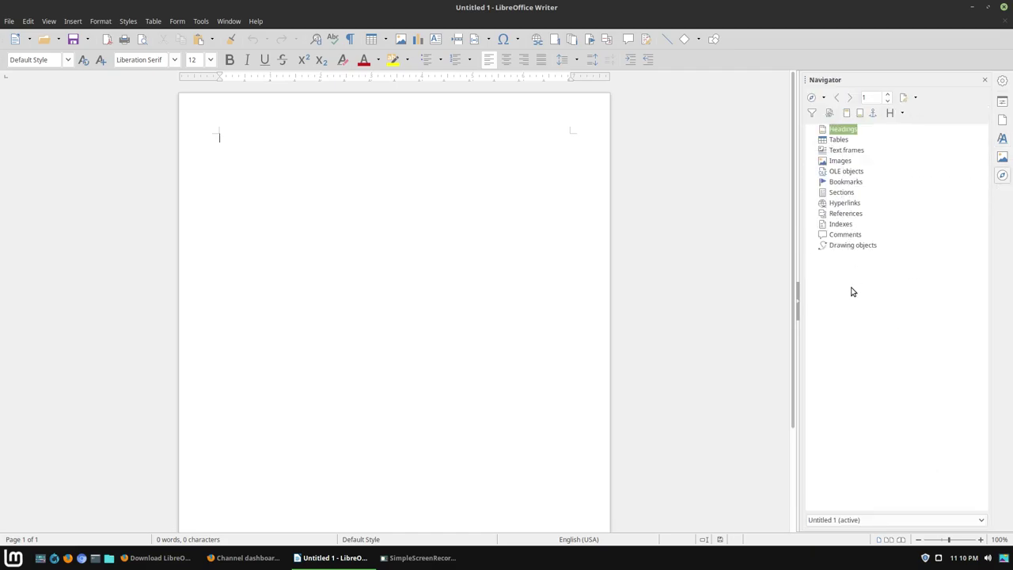
{"action": "mouse_move", "coordinate": [843, 131]}
{"action": "left_mouse_down"}
{"action": "mouse_move", "coordinate": [841, 157]}
{"action": "mouse_move", "coordinate": [854, 158]}
{"action": "mouse_move", "coordinate": [854, 131]}
{"action": "left_mouse_up"}
- Step through the Gallery themes Arrows, Bullets and Computers to reach Diagrams
{"action": "left_click", "coordinate": [1001, 157]}
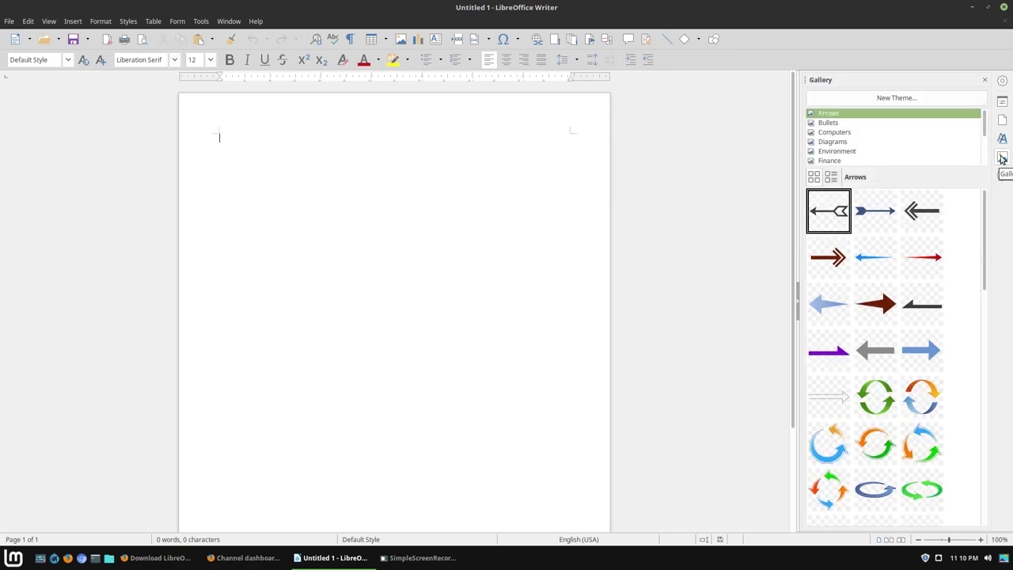
{"action": "left_click", "coordinate": [861, 122]}
{"action": "left_click", "coordinate": [859, 132]}
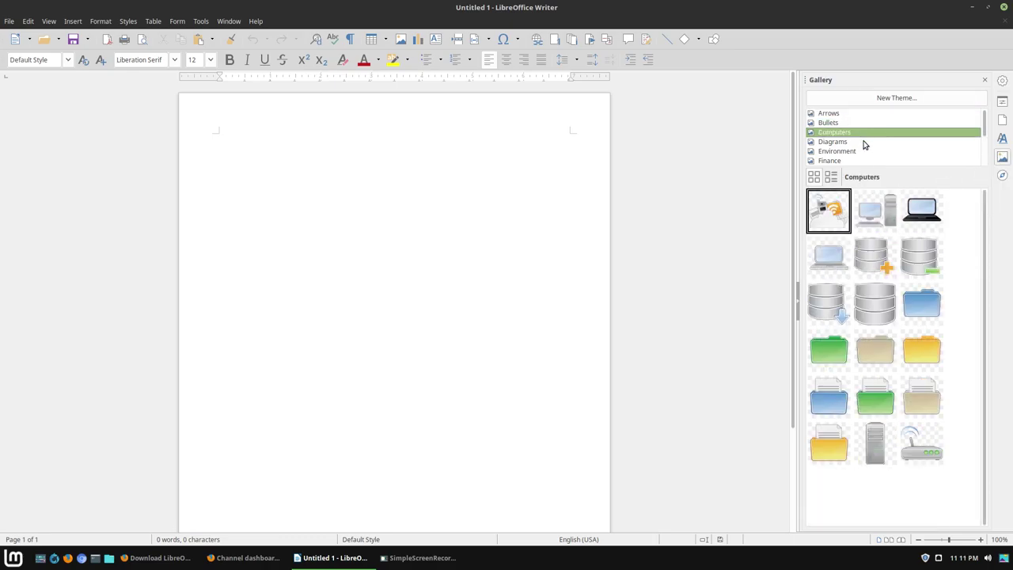
{"action": "left_click", "coordinate": [864, 142]}
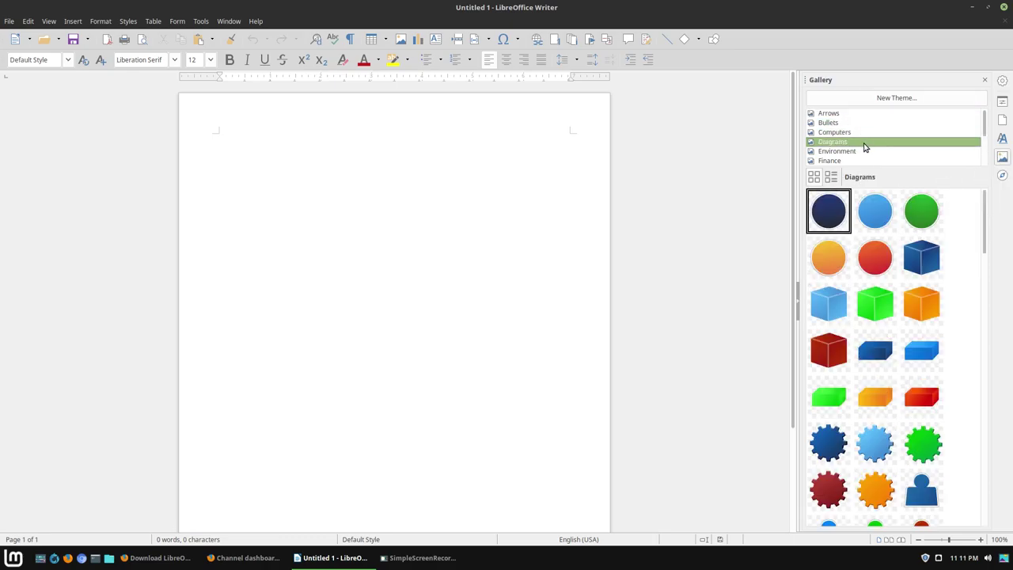
{"action": "left_click", "coordinate": [1002, 120]}
{"action": "left_click", "coordinate": [1002, 157]}
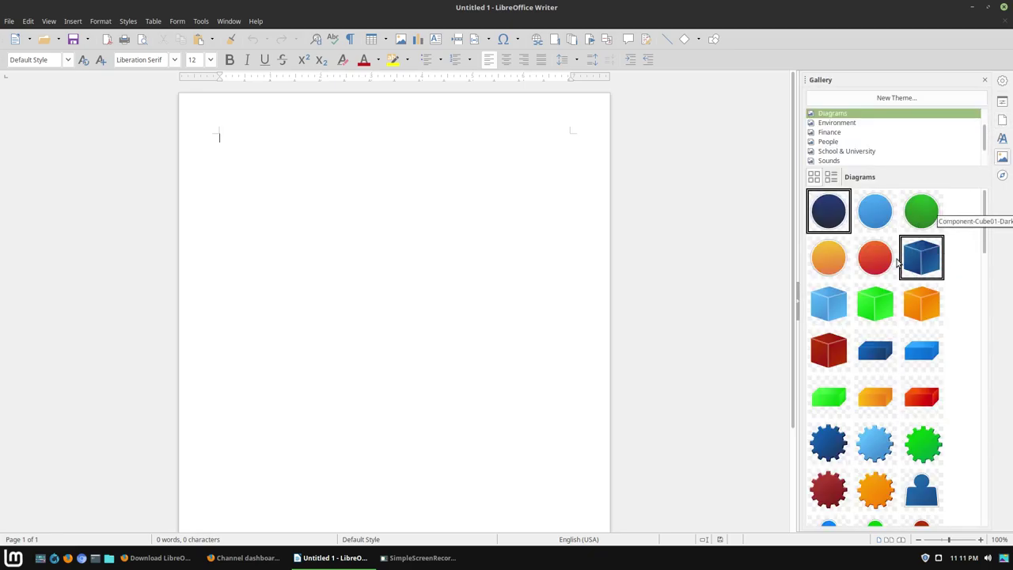
- Place the red circle near the page top and the red cube below-right of it
{"action": "mouse_move", "coordinate": [874, 258]}
{"action": "left_mouse_down"}
{"action": "mouse_move", "coordinate": [512, 292]}
{"action": "mouse_move", "coordinate": [337, 260]}
{"action": "left_mouse_up"}
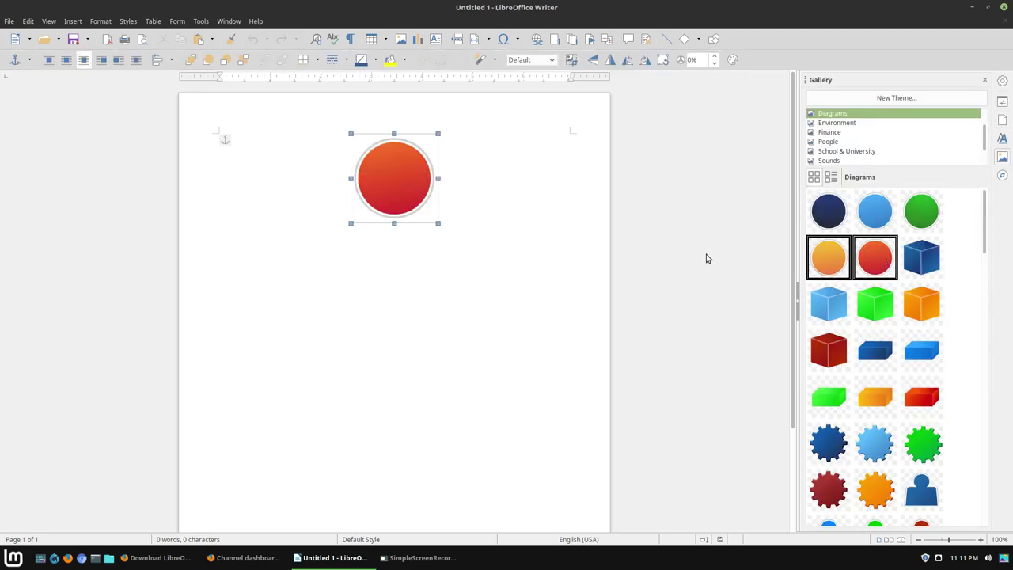
{"action": "left_click_drag", "start_coordinate": [396, 411], "coordinate": [516, 271]}
{"action": "right_click", "coordinate": [499, 250]}
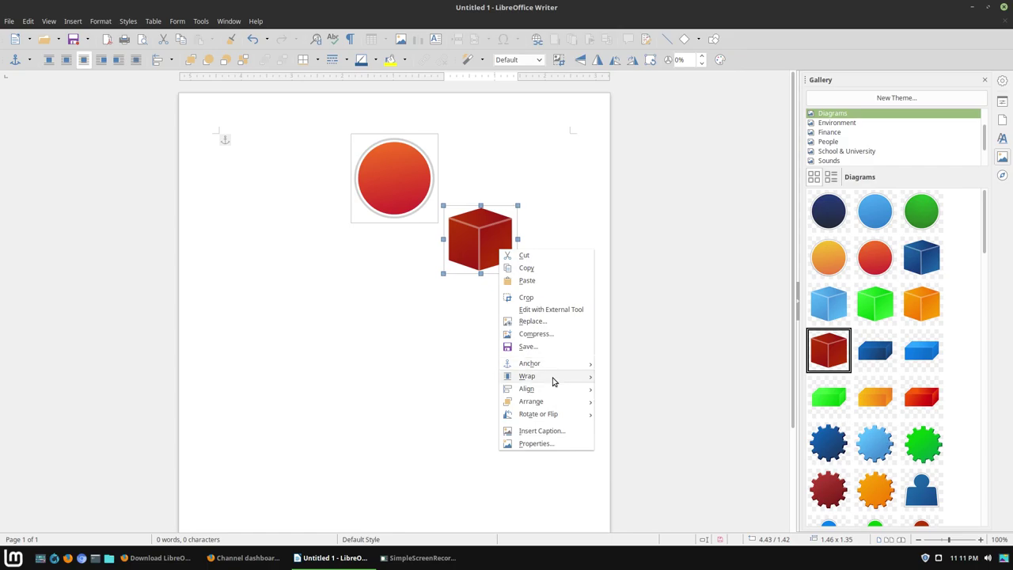
{"action": "key", "text": "Escape"}
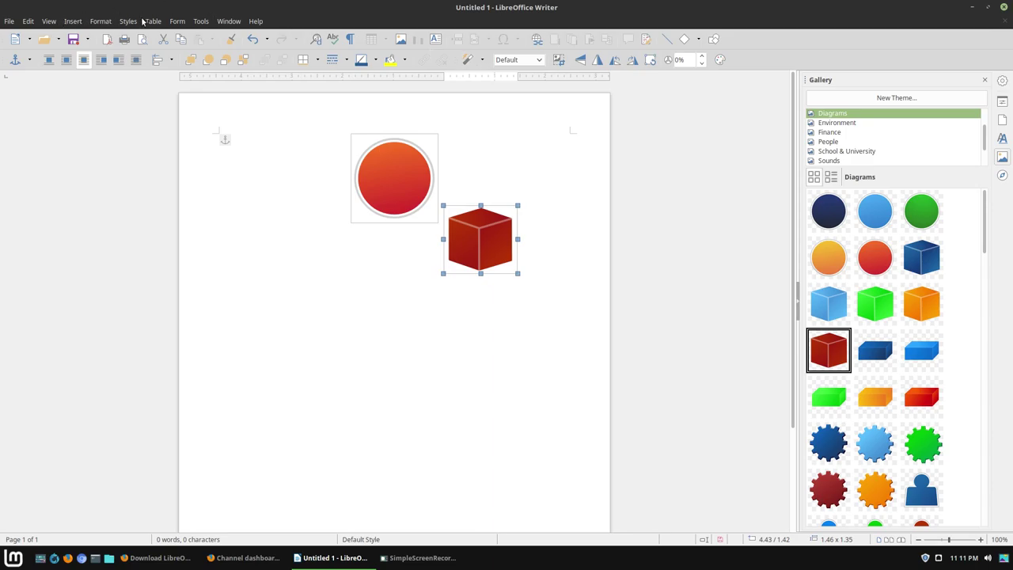
- Look through the View menu, then open Tools > Options and view the User Data and General pages
{"action": "left_click", "coordinate": [49, 21]}
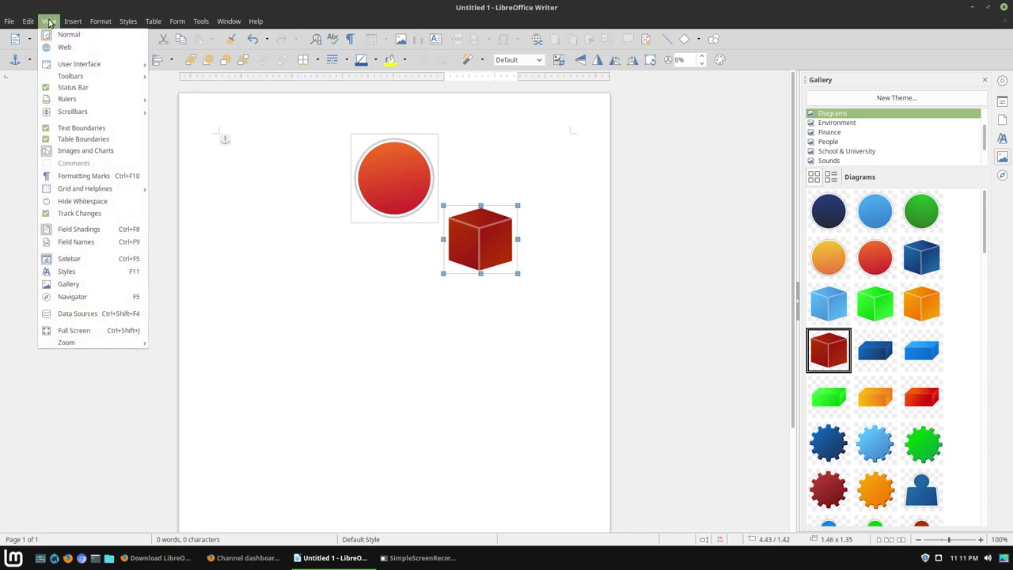
{"action": "mouse_move", "coordinate": [88, 78]}
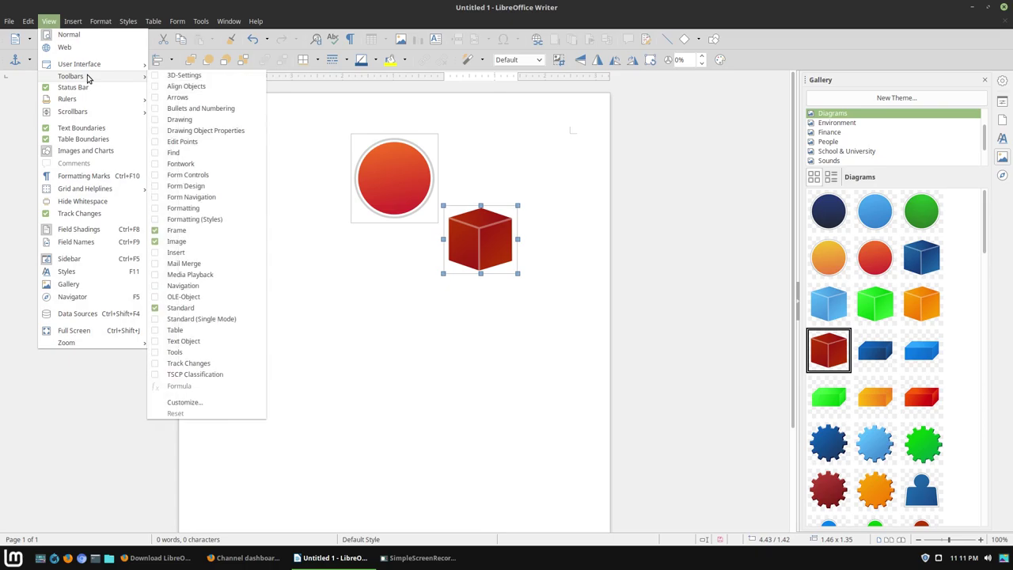
{"action": "mouse_move", "coordinate": [207, 23]}
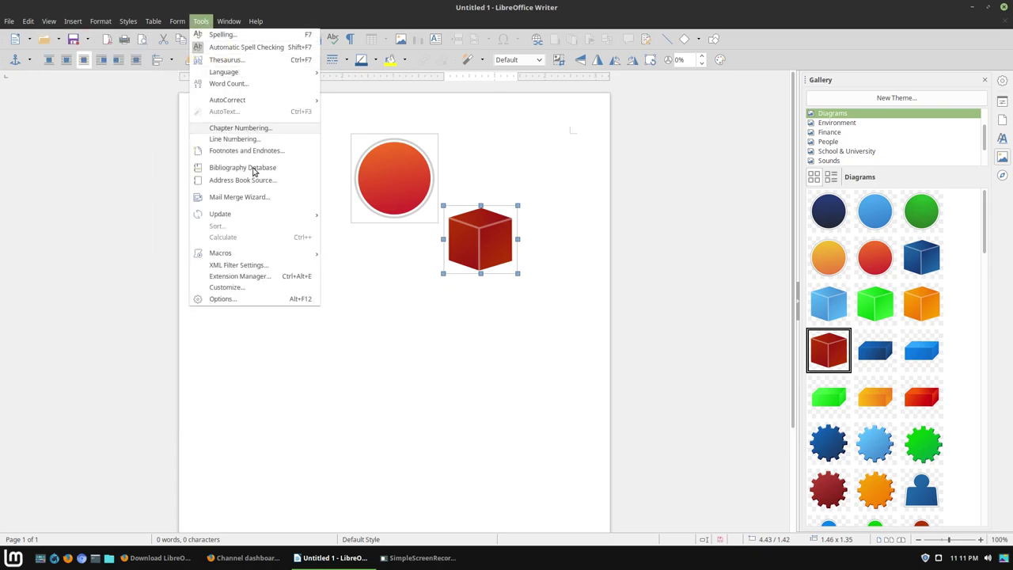
{"action": "left_click", "coordinate": [244, 300]}
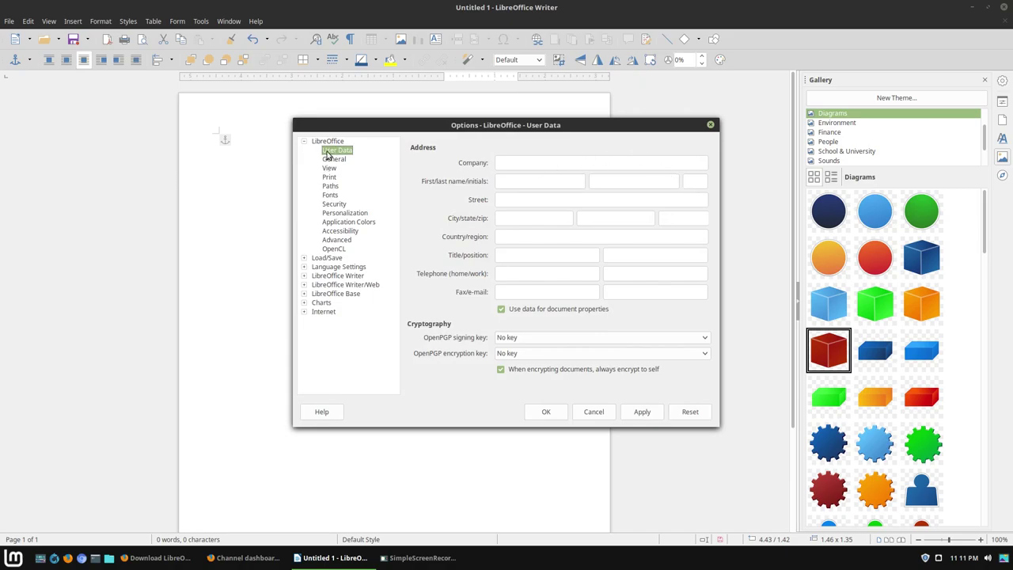
{"action": "left_click", "coordinate": [334, 159]}
{"action": "left_click", "coordinate": [338, 151]}
- Page through the General, View, Print, Paths, Fonts, Security, Personalization and Advanced (Java) option pages
{"action": "left_click", "coordinate": [329, 160]}
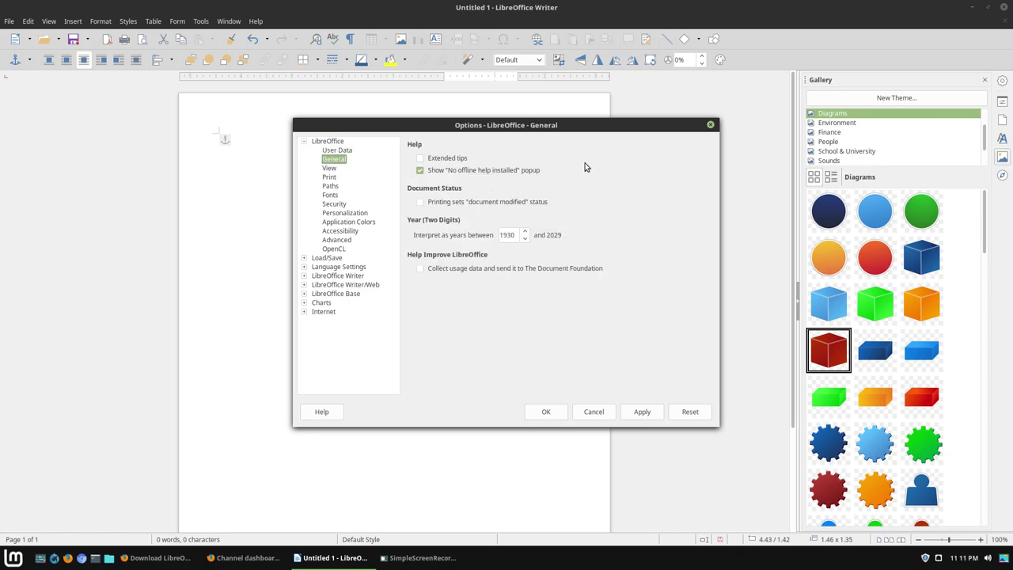
{"action": "left_click", "coordinate": [346, 169]}
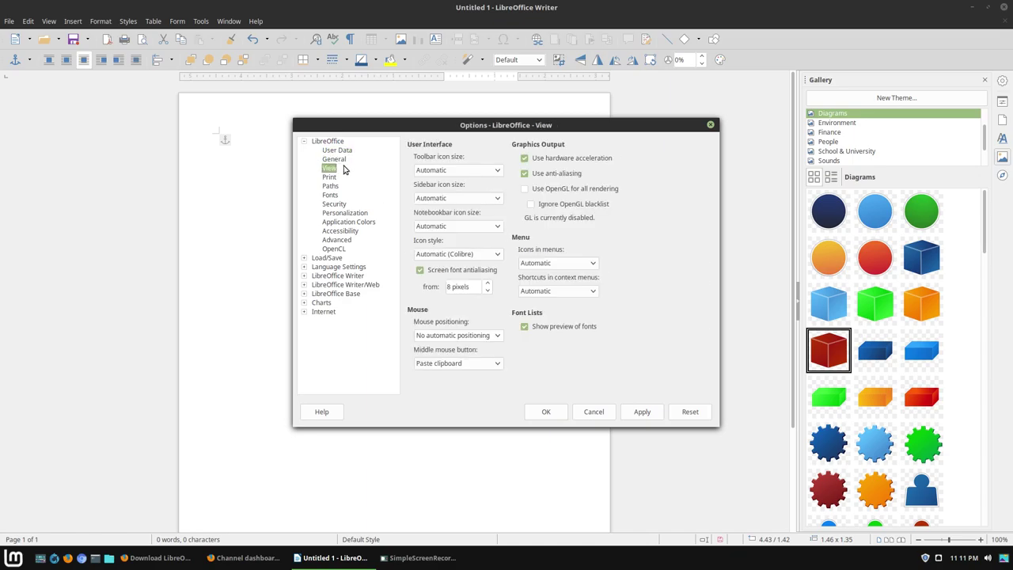
{"action": "left_click", "coordinate": [331, 176]}
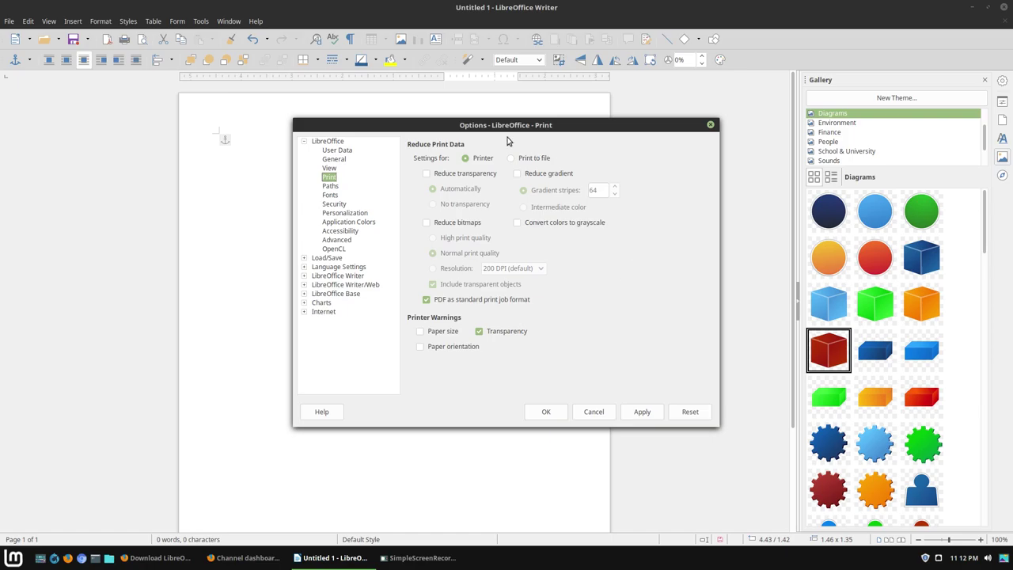
{"action": "left_click", "coordinate": [331, 187]}
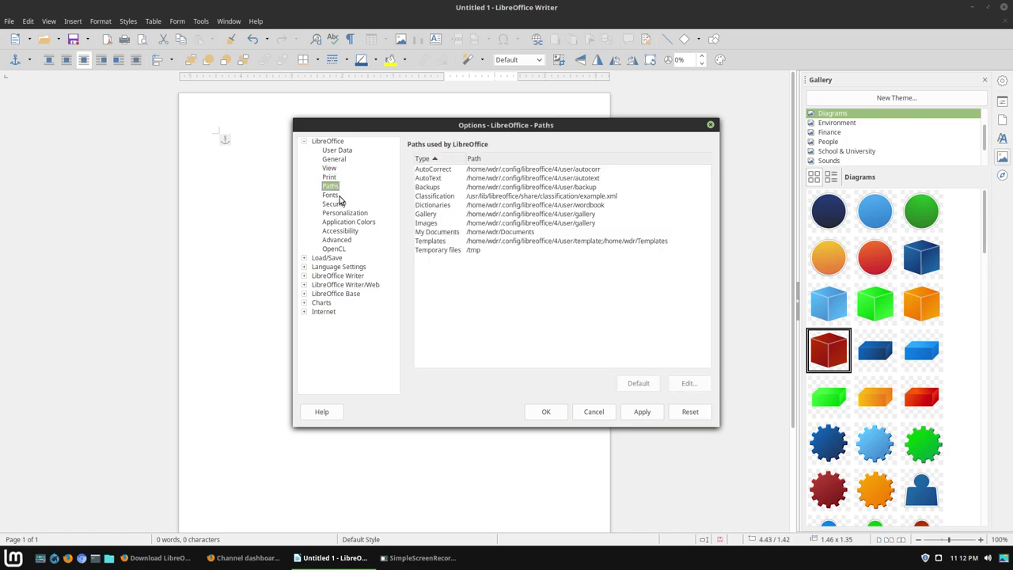
{"action": "left_click", "coordinate": [335, 195]}
{"action": "left_click", "coordinate": [335, 205]}
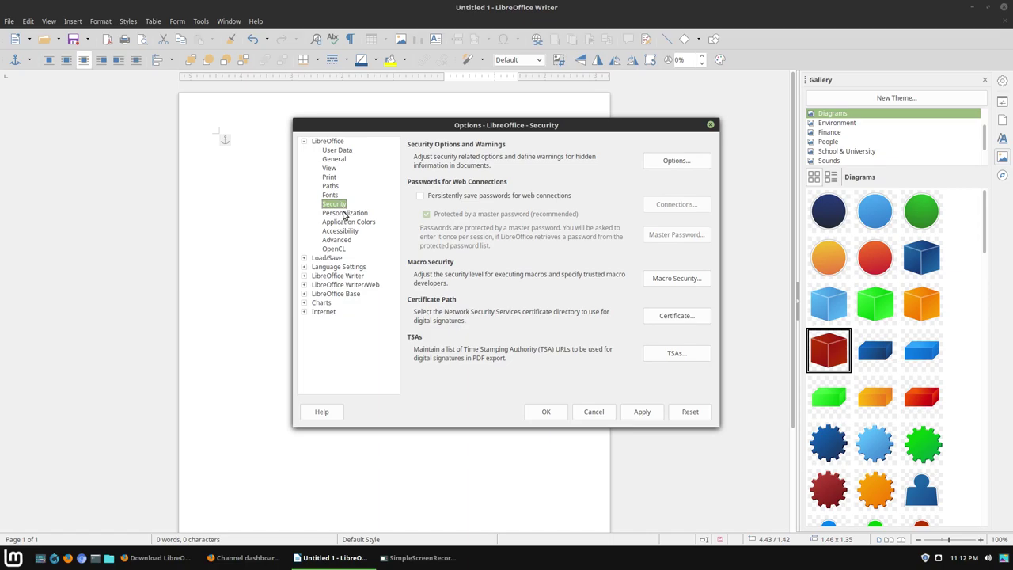
{"action": "left_click", "coordinate": [345, 214]}
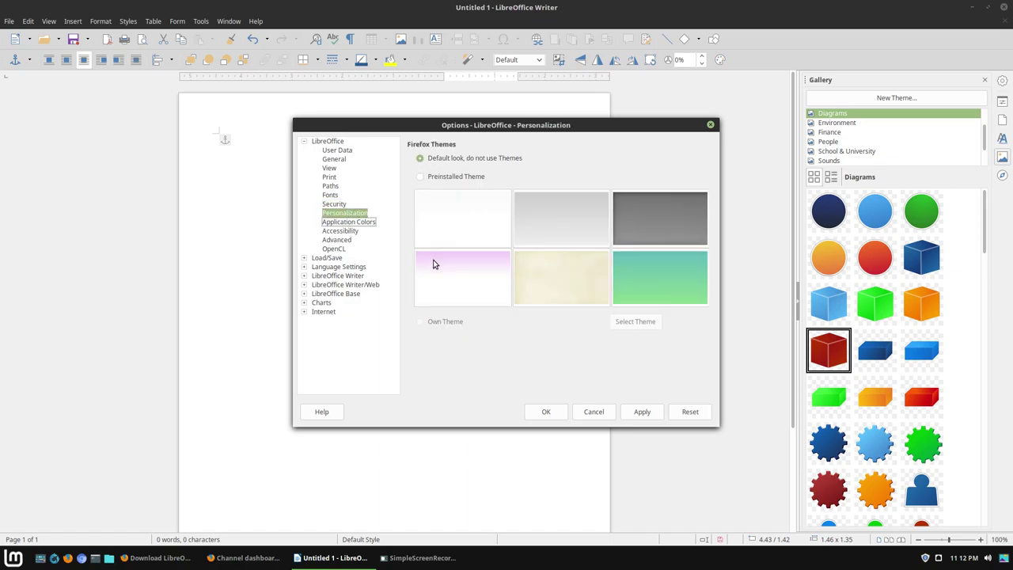
{"action": "left_click", "coordinate": [342, 238]}
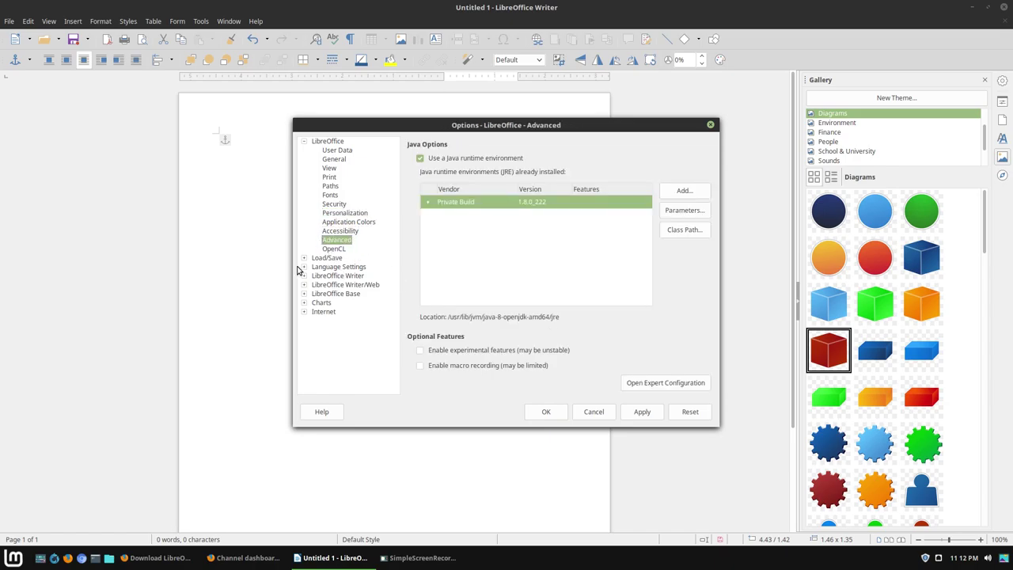
- Collapse the LibreOffice group and browse the Writer pages: General, View, Formatting Aids, Grid, Basic Fonts (Western)
{"action": "left_click", "coordinate": [303, 144]}
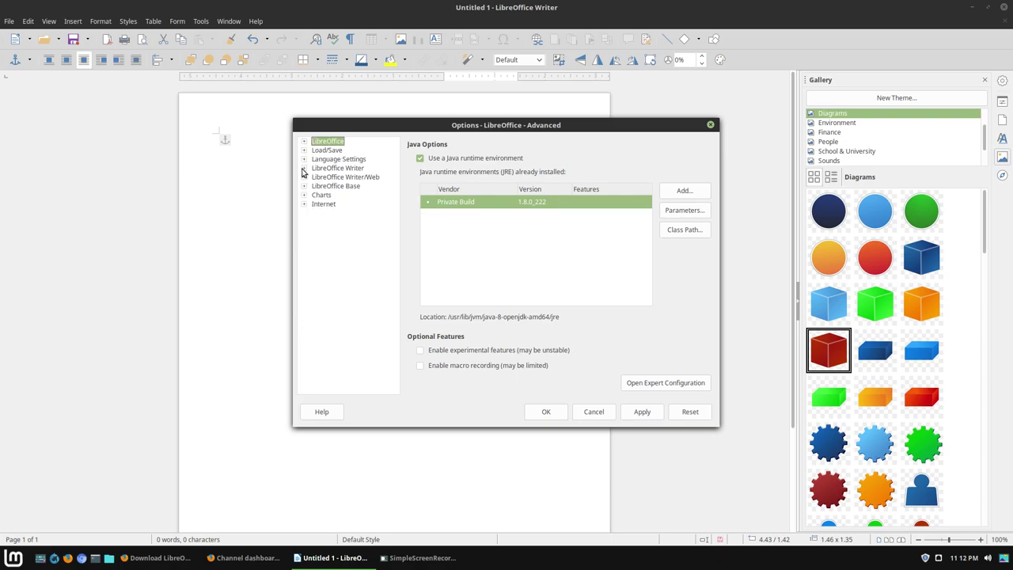
{"action": "left_click", "coordinate": [303, 167]}
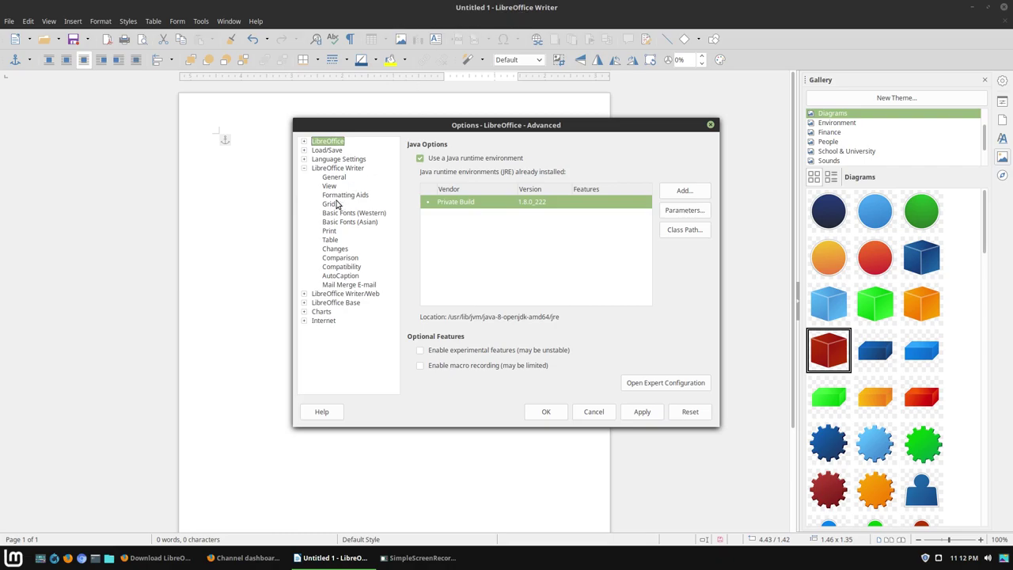
{"action": "left_click", "coordinate": [333, 177]}
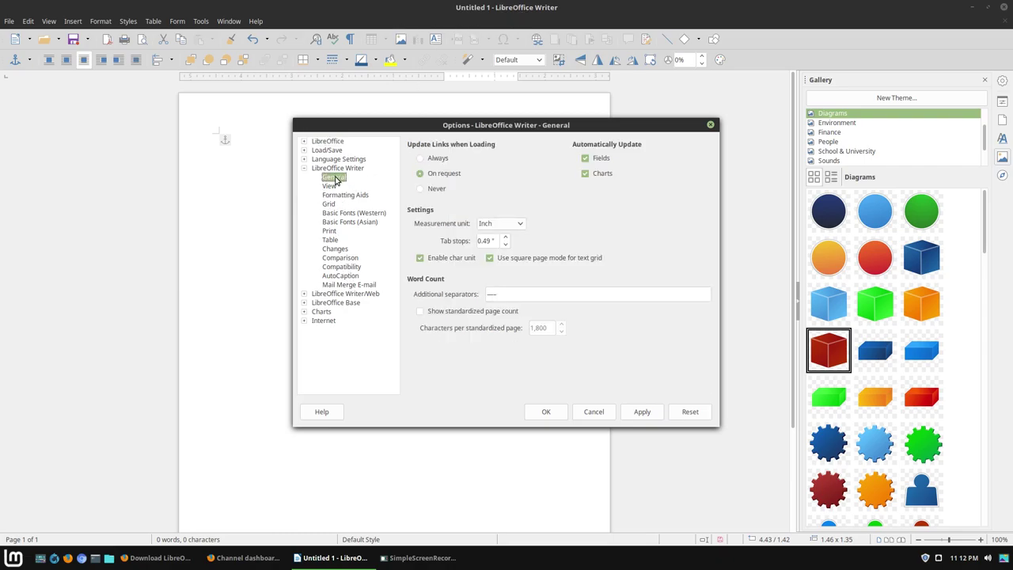
{"action": "left_click", "coordinate": [331, 187]}
{"action": "left_click", "coordinate": [337, 195]}
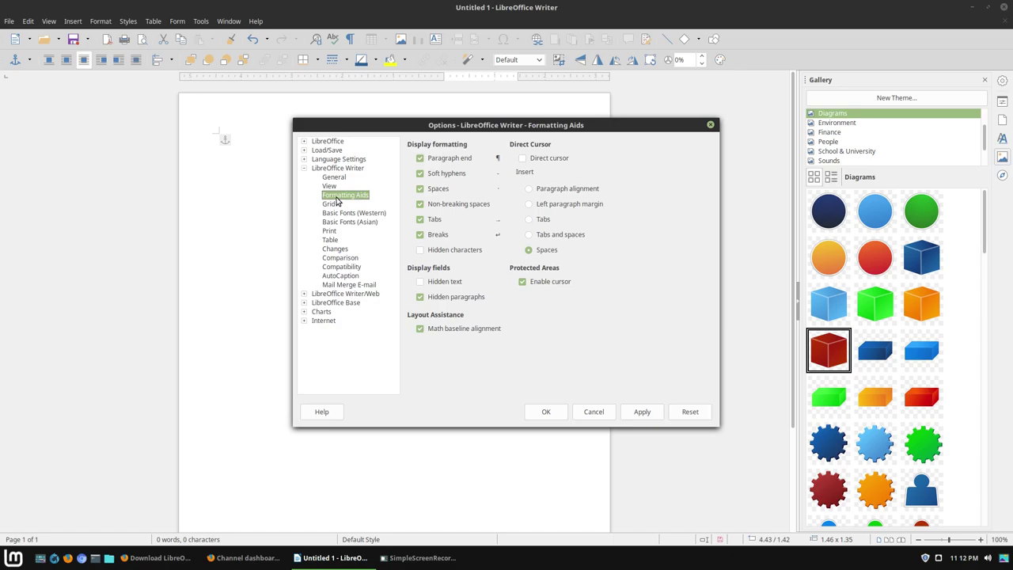
{"action": "left_click", "coordinate": [336, 204]}
{"action": "left_click", "coordinate": [338, 213]}
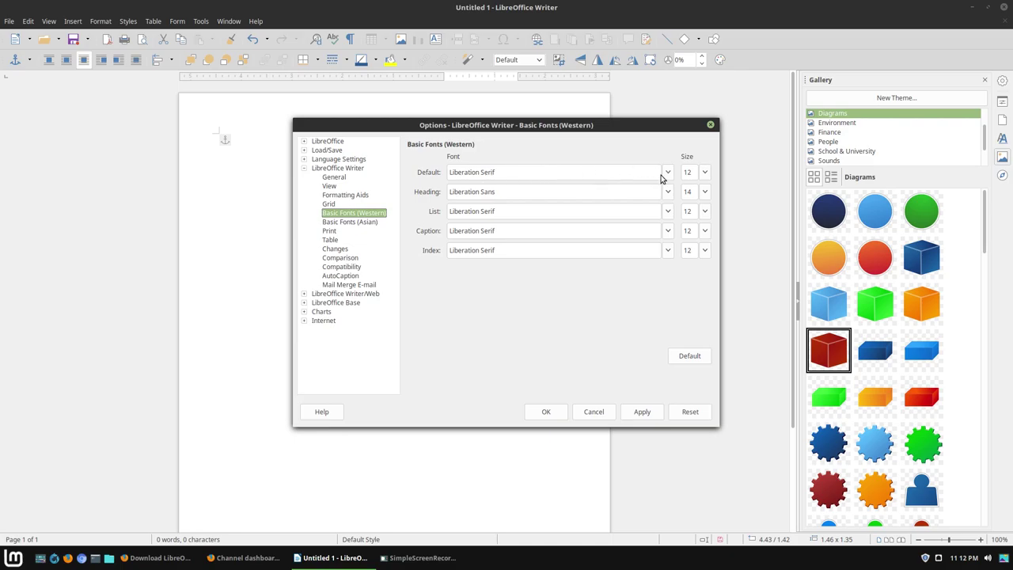
- Scroll through the Default font list and dismiss it, keeping Liberation Serif
{"action": "left_click", "coordinate": [667, 172]}
{"action": "scroll", "coordinate": [633, 206], "scroll_direction": "down", "scroll_amount": 10}
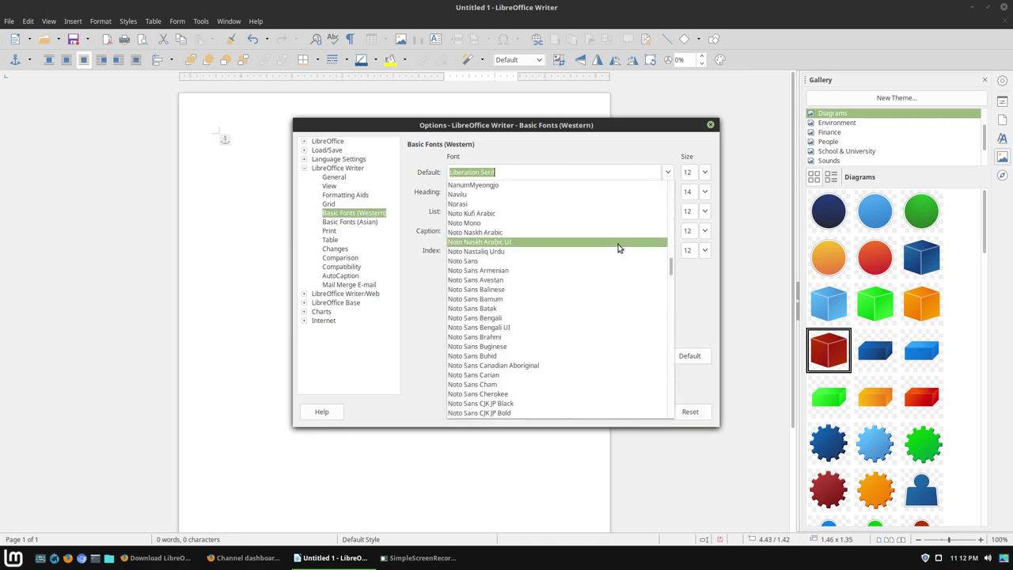
{"action": "scroll", "coordinate": [609, 300], "scroll_direction": "down", "scroll_amount": 20}
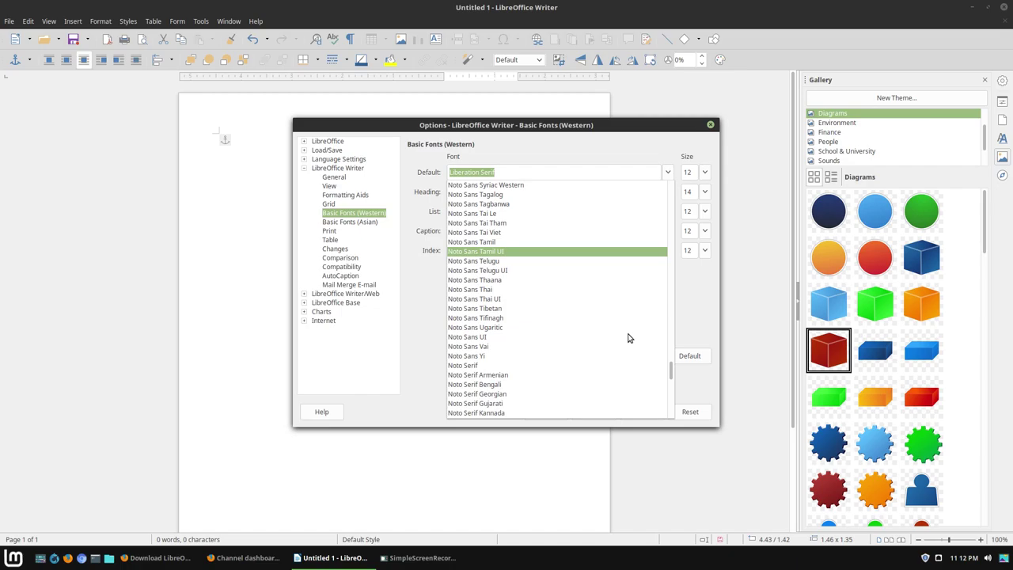
{"action": "scroll", "coordinate": [625, 338], "scroll_direction": "down", "scroll_amount": 6}
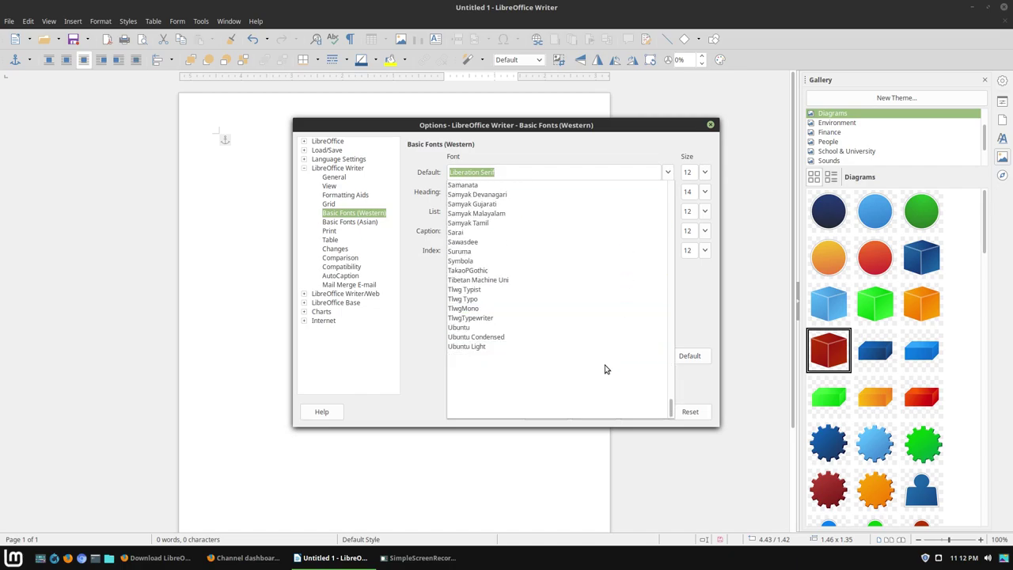
{"action": "mouse_move", "coordinate": [672, 407]}
{"action": "left_mouse_down"}
{"action": "mouse_move", "coordinate": [670, 184]}
{"action": "mouse_move", "coordinate": [660, 409]}
{"action": "left_mouse_up"}
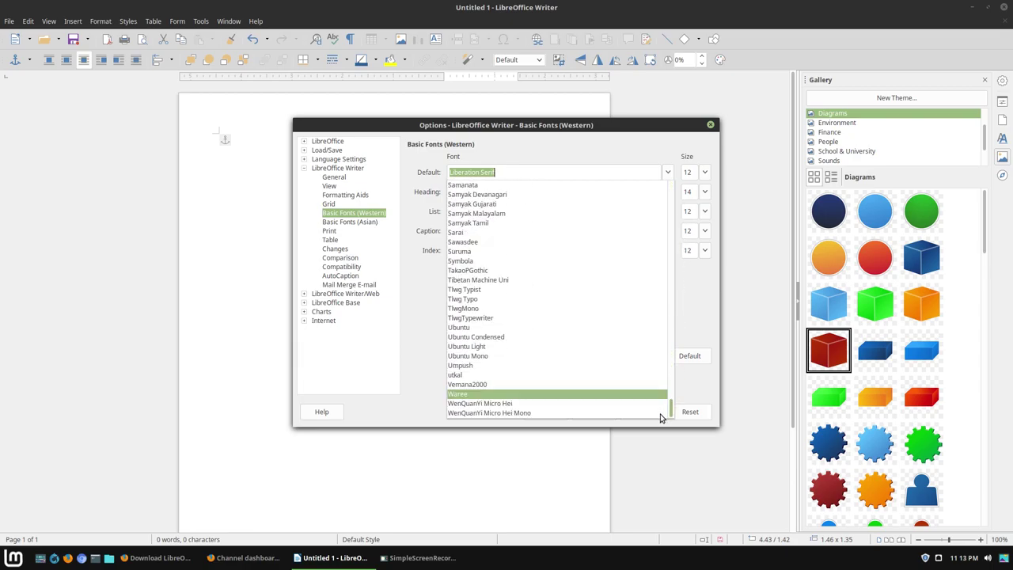
{"action": "key", "text": "Escape"}
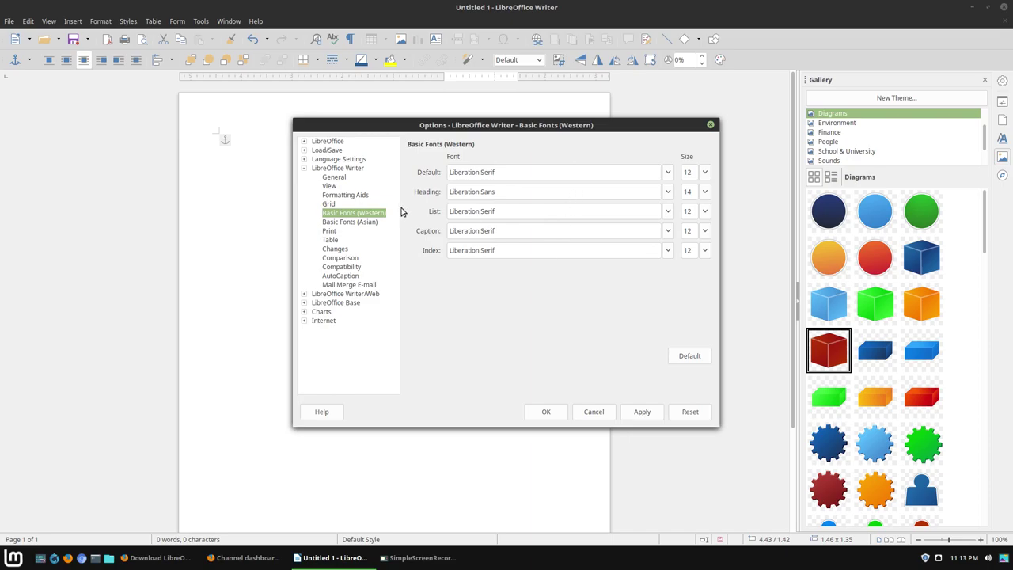
- View Writer's Basic Fonts (Asian), Print, Table and Changes option pages
{"action": "left_click", "coordinate": [369, 224]}
{"action": "left_click", "coordinate": [330, 240]}
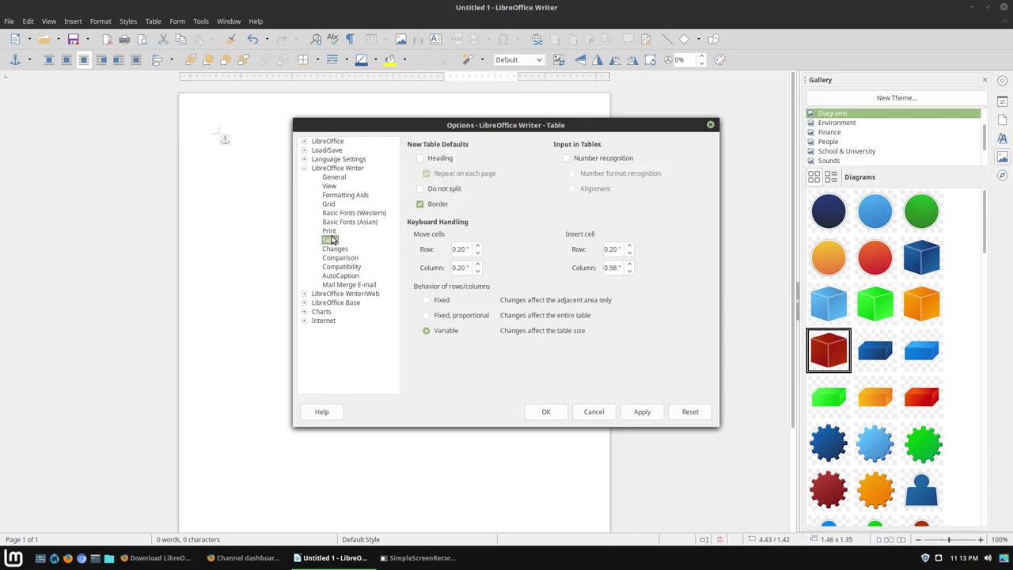
{"action": "left_click", "coordinate": [329, 231]}
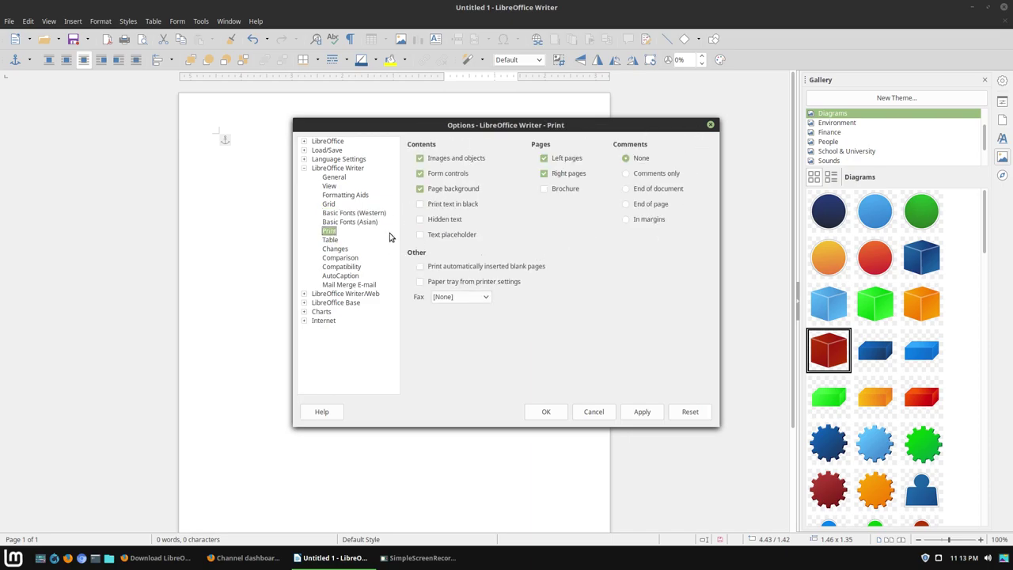
{"action": "left_click", "coordinate": [340, 240]}
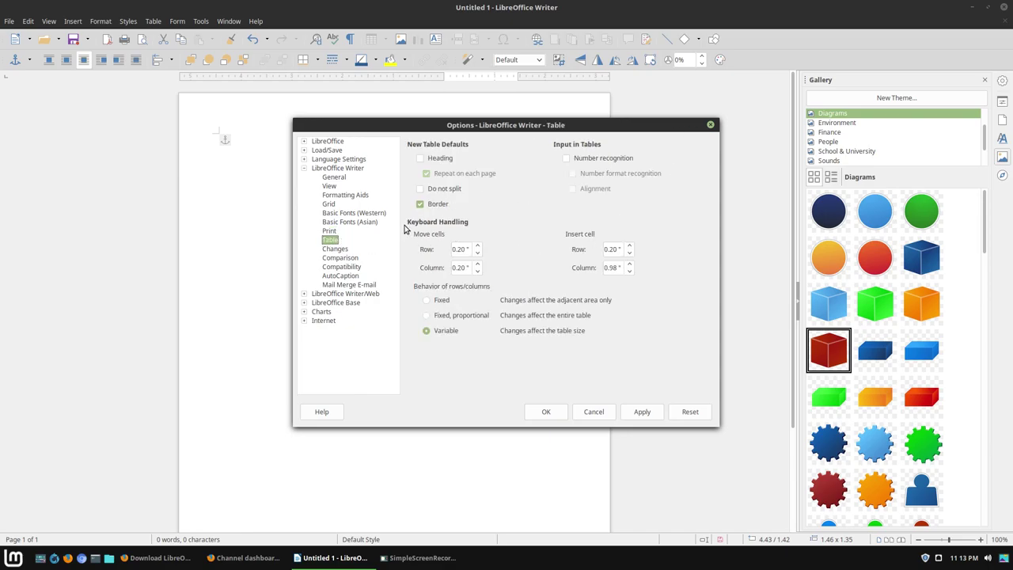
{"action": "left_click", "coordinate": [335, 249]}
- Look at the Comparison, AutoCaption and Mail Merge E-mail pages, then cancel the Options dialog
{"action": "left_click", "coordinate": [338, 262]}
{"action": "left_click", "coordinate": [340, 251]}
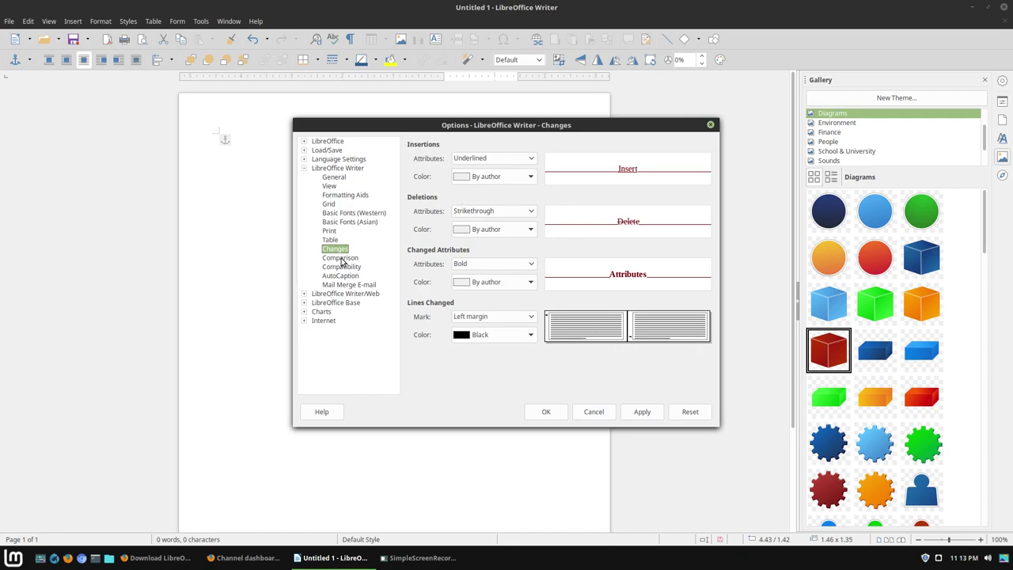
{"action": "left_click", "coordinate": [341, 259]}
{"action": "left_click", "coordinate": [339, 275]}
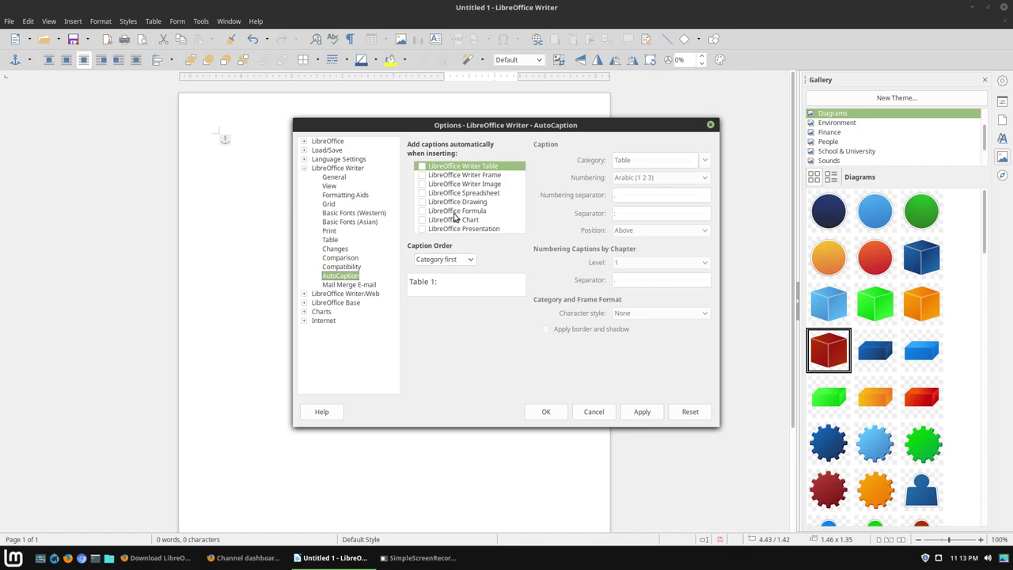
{"action": "left_click", "coordinate": [349, 285]}
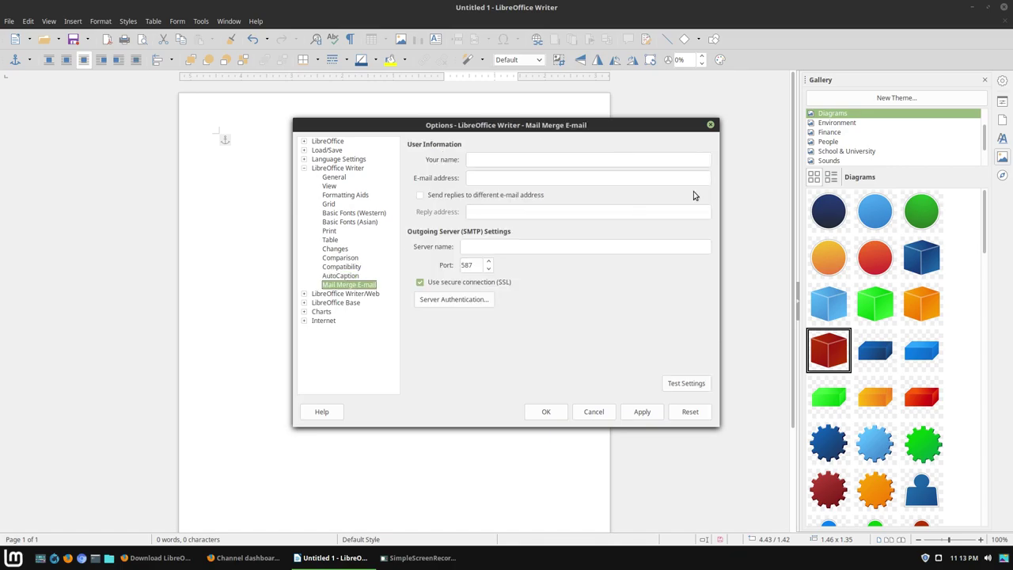
{"action": "left_click", "coordinate": [593, 411]}
- Delete the red cube and circle images and type 'Speeling cheeker' followed by a new line
{"action": "key", "text": "Delete"}
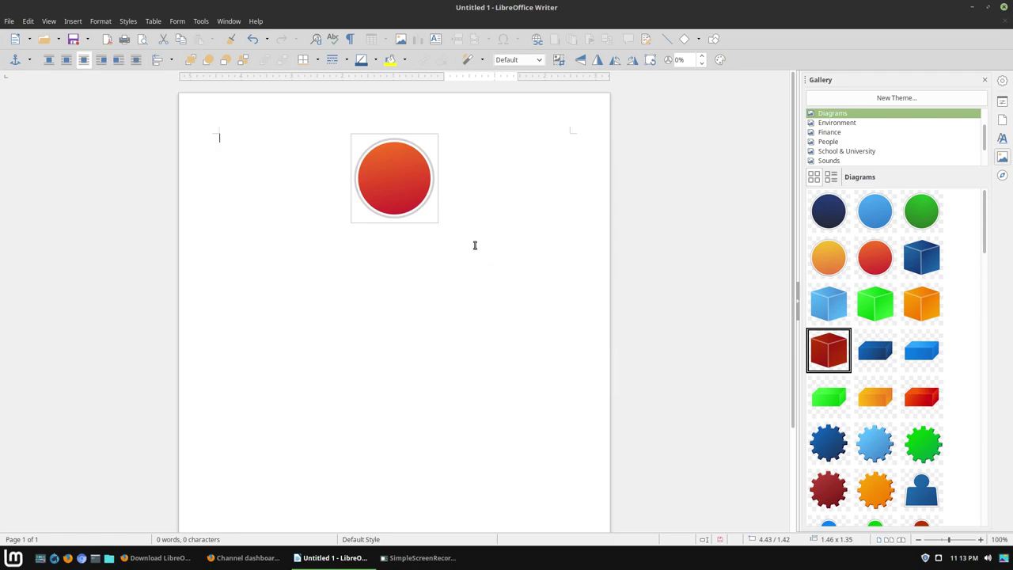
{"action": "left_click", "coordinate": [423, 211]}
{"action": "key", "text": "Delete"}
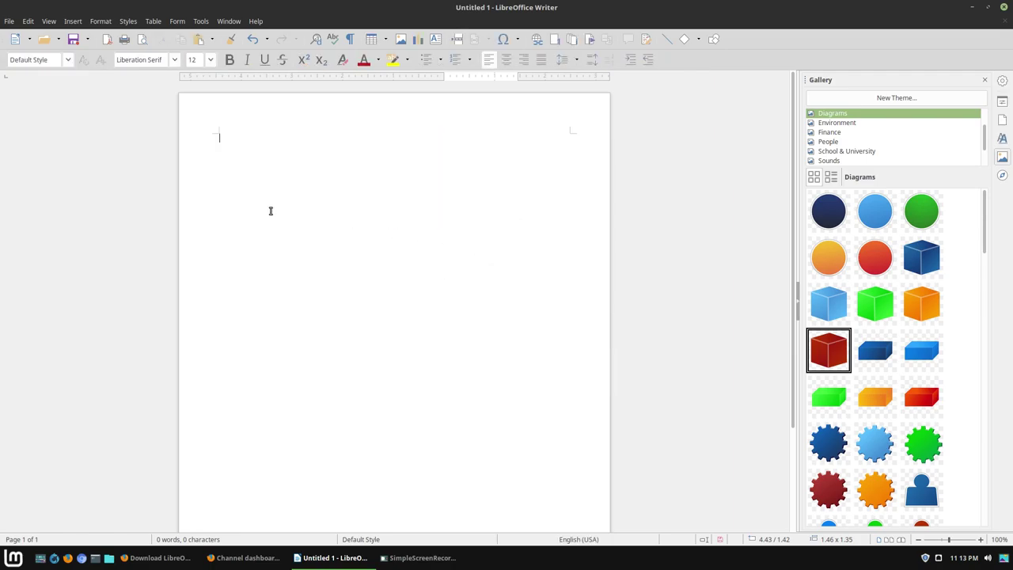
{"action": "type", "text": "Speel"}
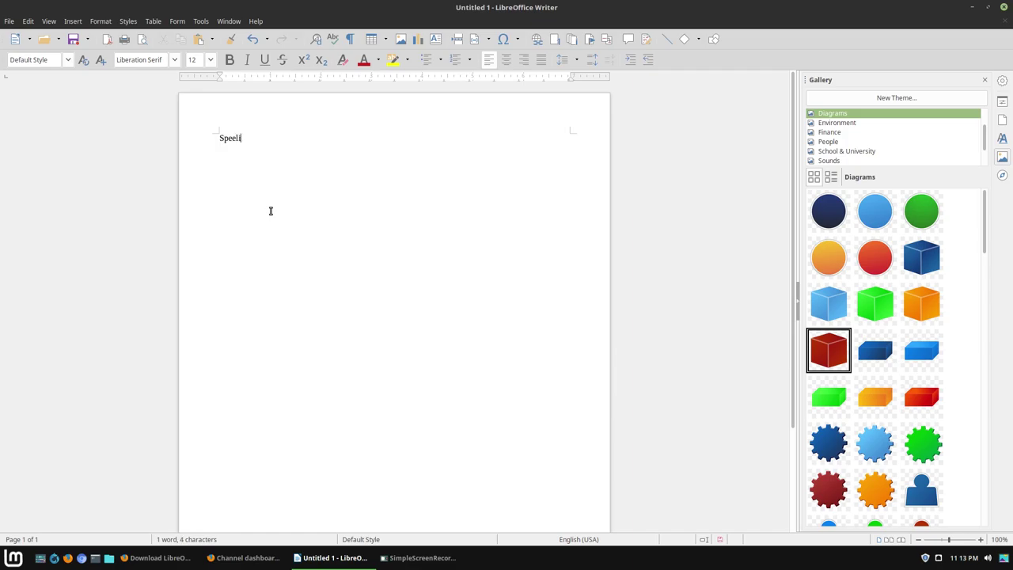
{"action": "type", "text": "ing cheeker"}
{"action": "key", "text": "Return"}
- Replace 'Speeling' with 'Spelling' and 'cheeker' with 'checker' from the spelling suggestions
{"action": "right_click", "coordinate": [230, 140]}
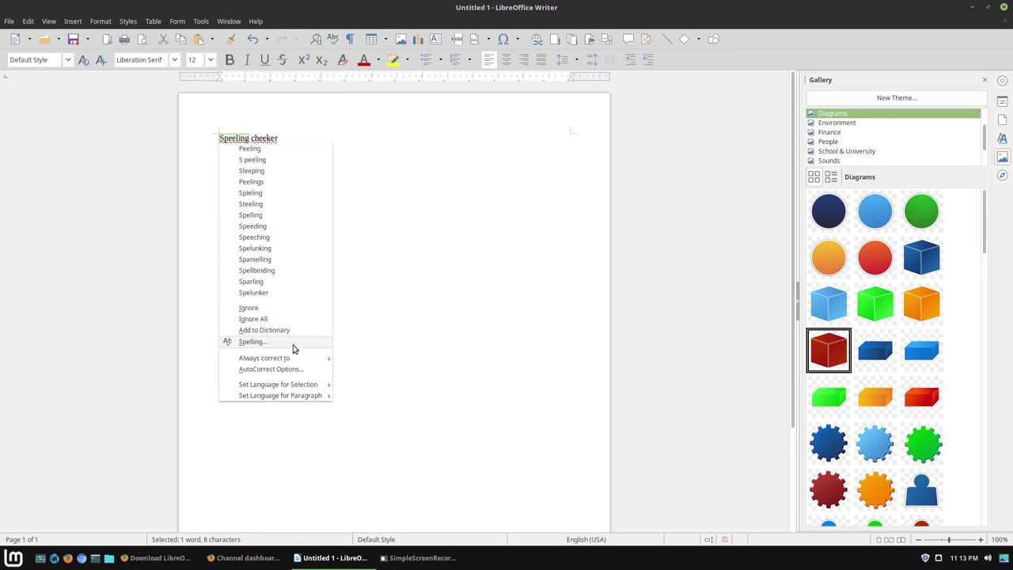
{"action": "left_click", "coordinate": [251, 215]}
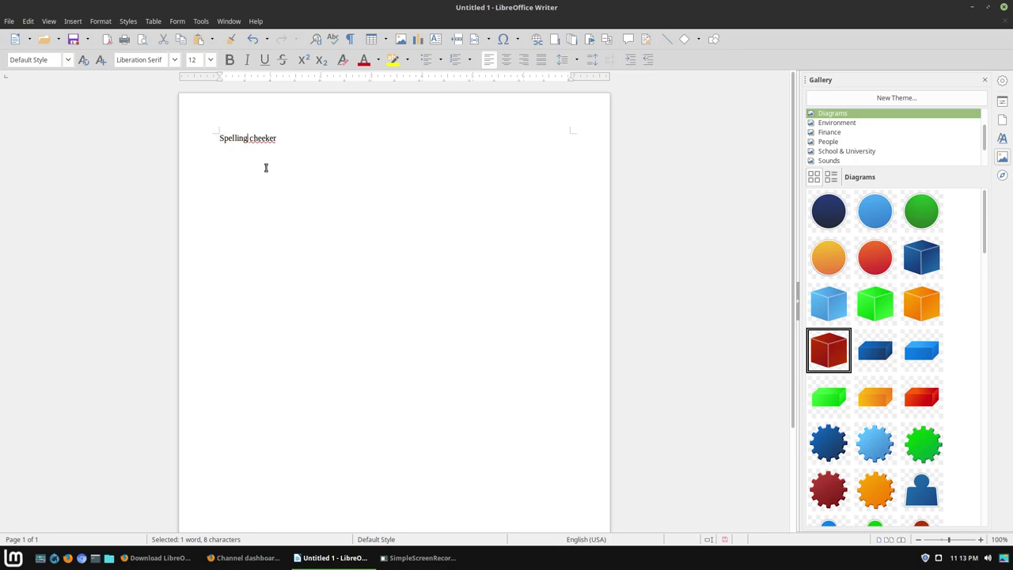
{"action": "right_click", "coordinate": [262, 139]}
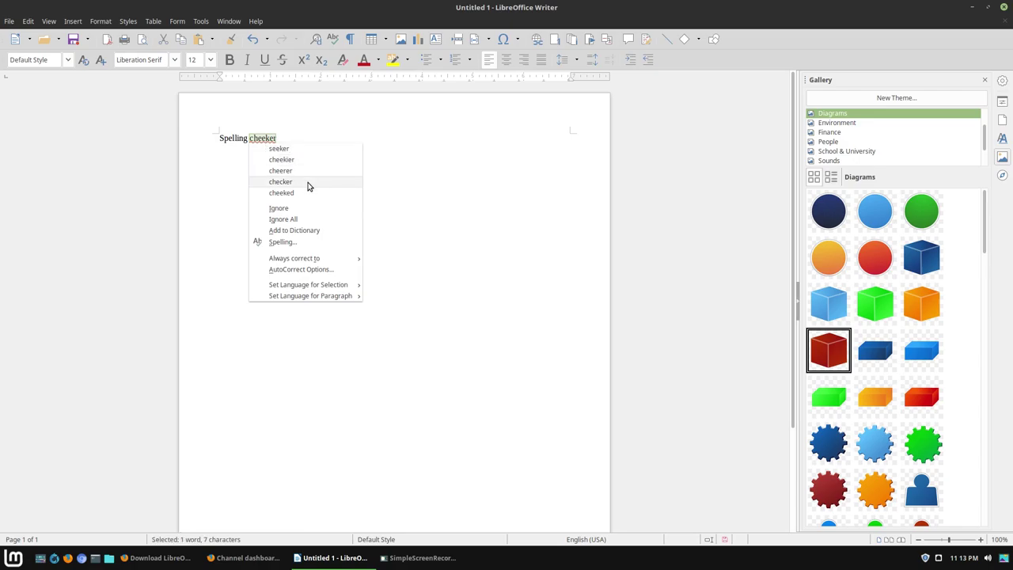
{"action": "left_click", "coordinate": [306, 182]}
{"action": "left_click", "coordinate": [343, 166]}
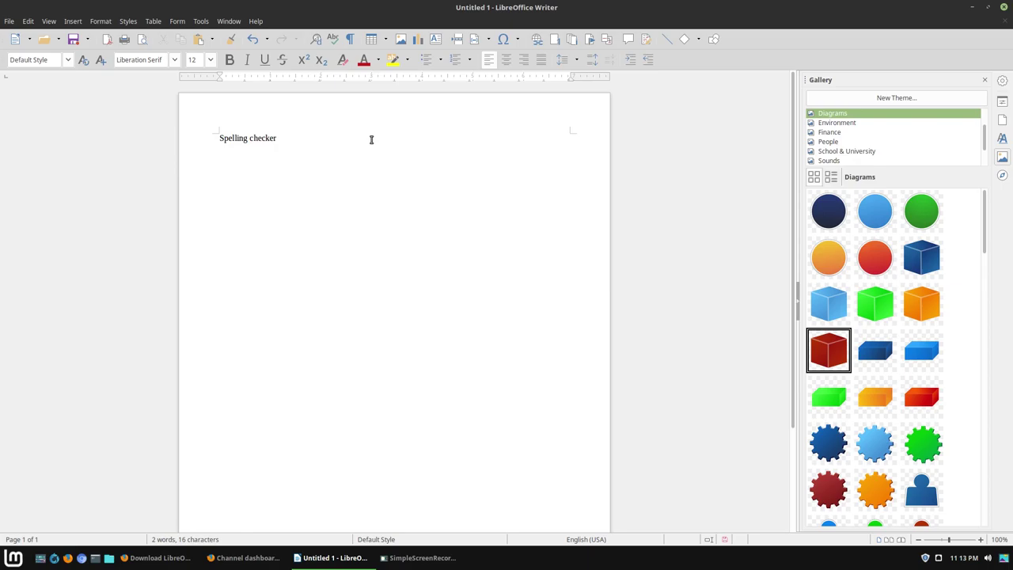
{"action": "left_click", "coordinate": [230, 21]}
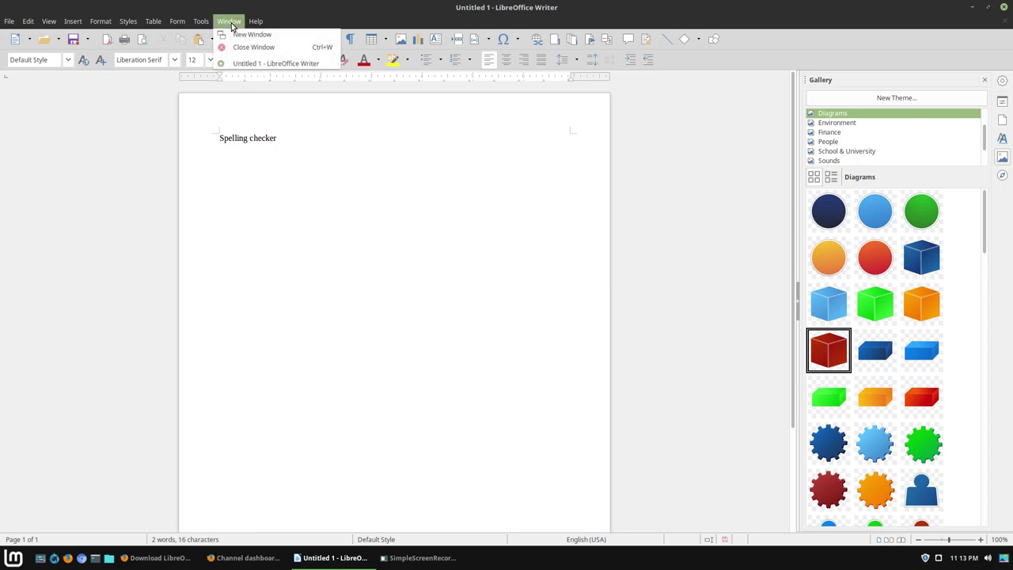
{"action": "mouse_move", "coordinate": [201, 24]}
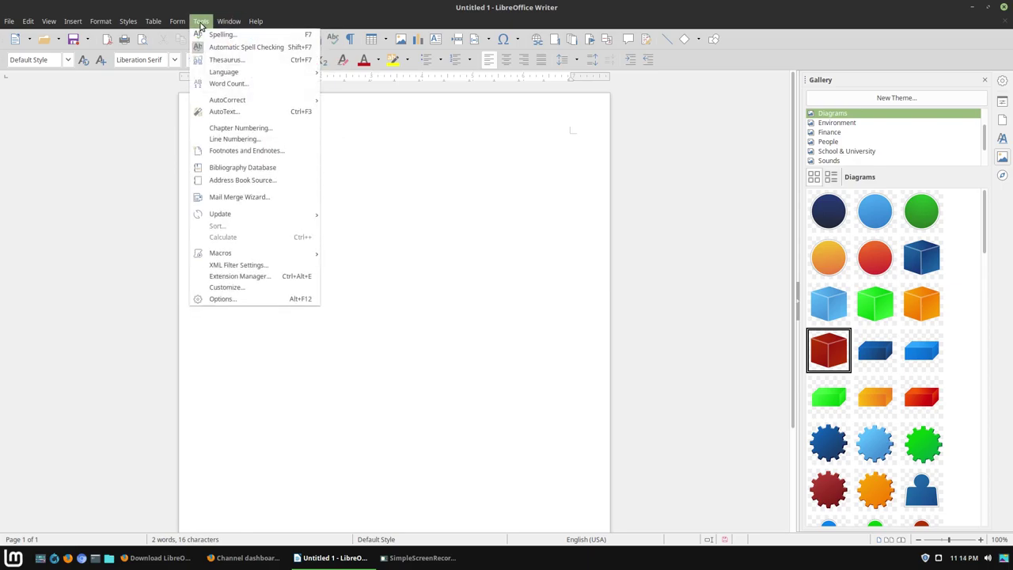
{"action": "left_click", "coordinate": [244, 276]}
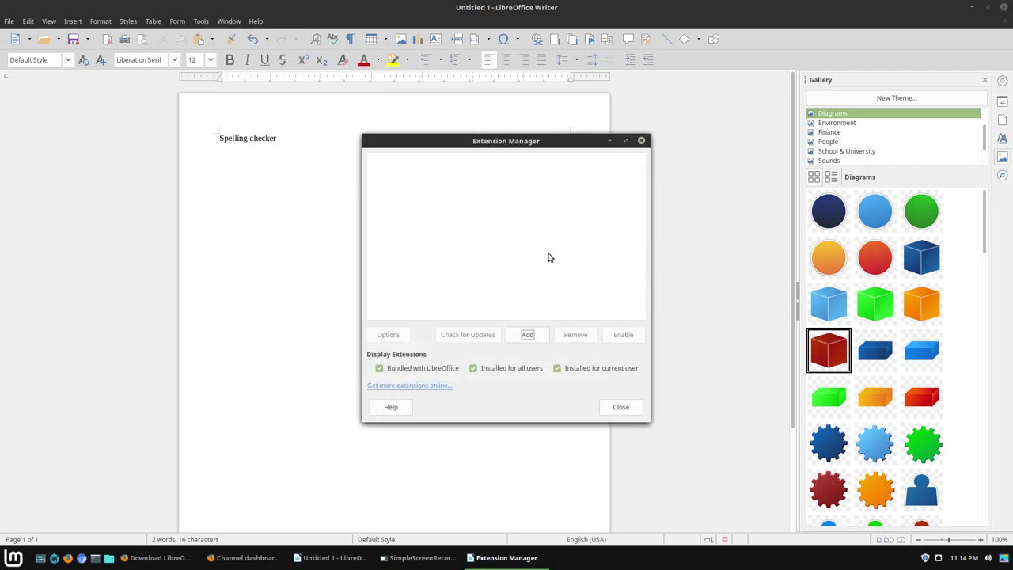
{"action": "left_click", "coordinate": [622, 407]}
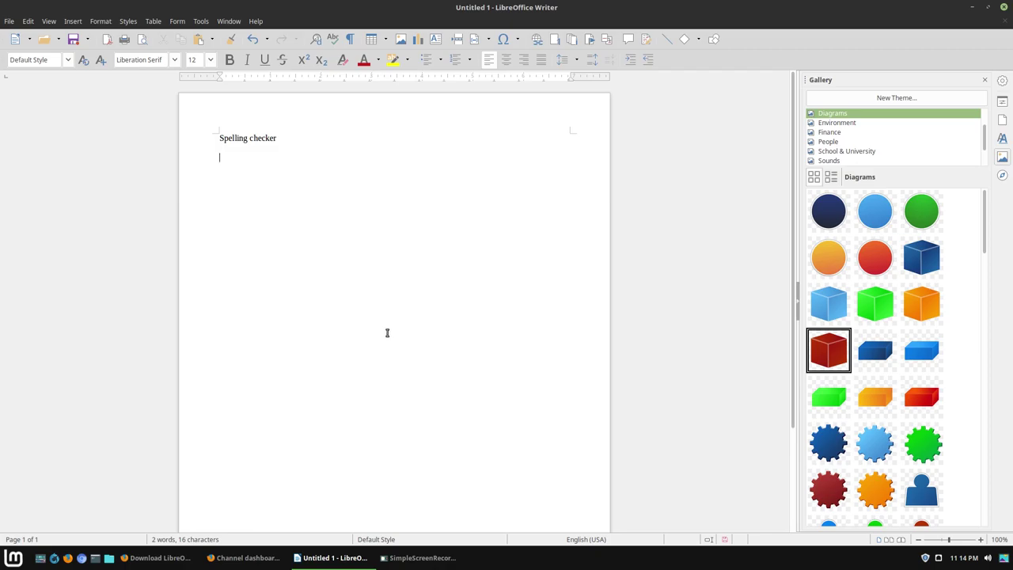
{"action": "left_click", "coordinate": [201, 21]}
{"action": "mouse_move", "coordinate": [96, 18]}
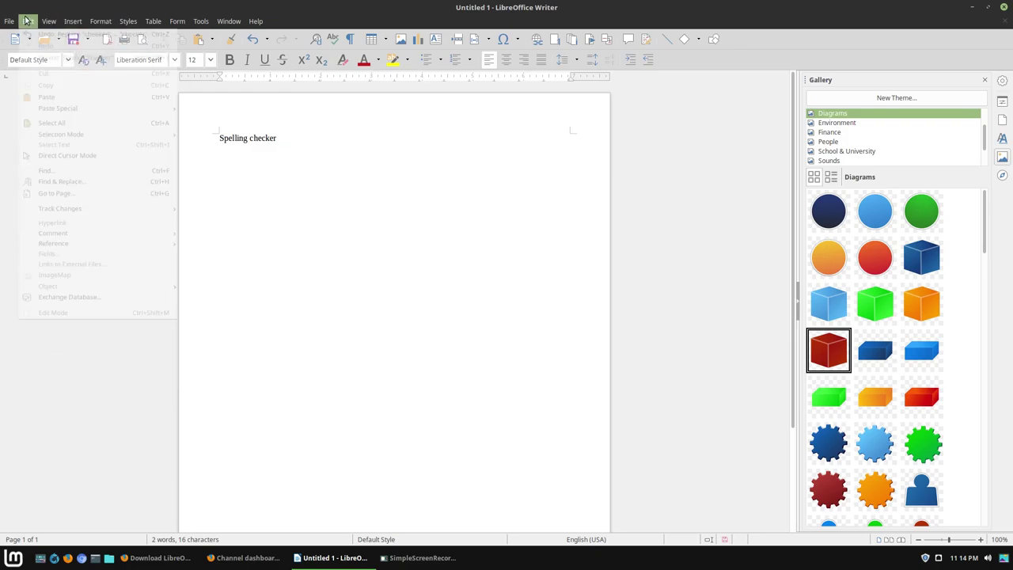
{"action": "mouse_move", "coordinate": [9, 22]}
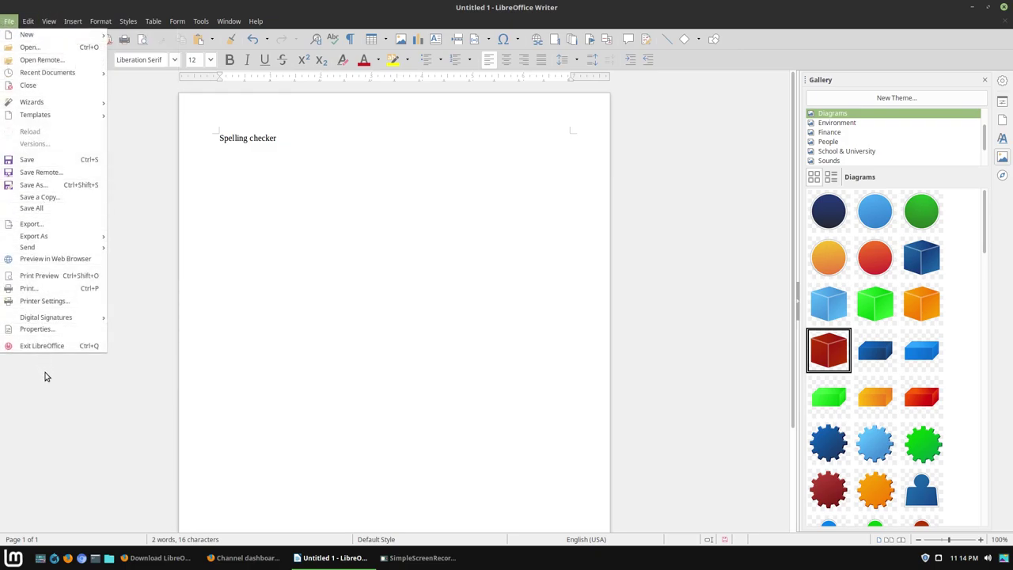
{"action": "left_click", "coordinate": [58, 393]}
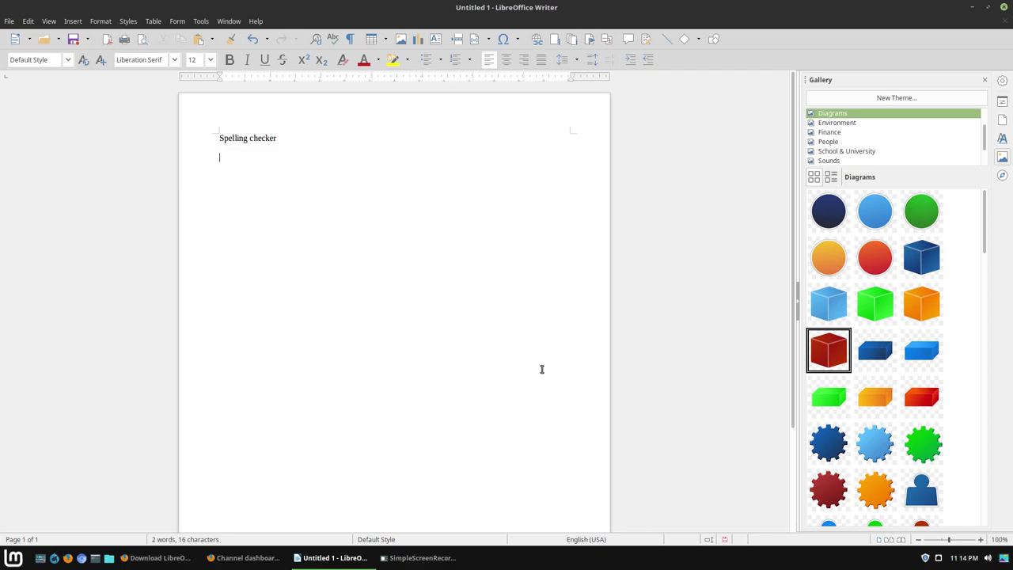
{"action": "left_click", "coordinate": [9, 20]}
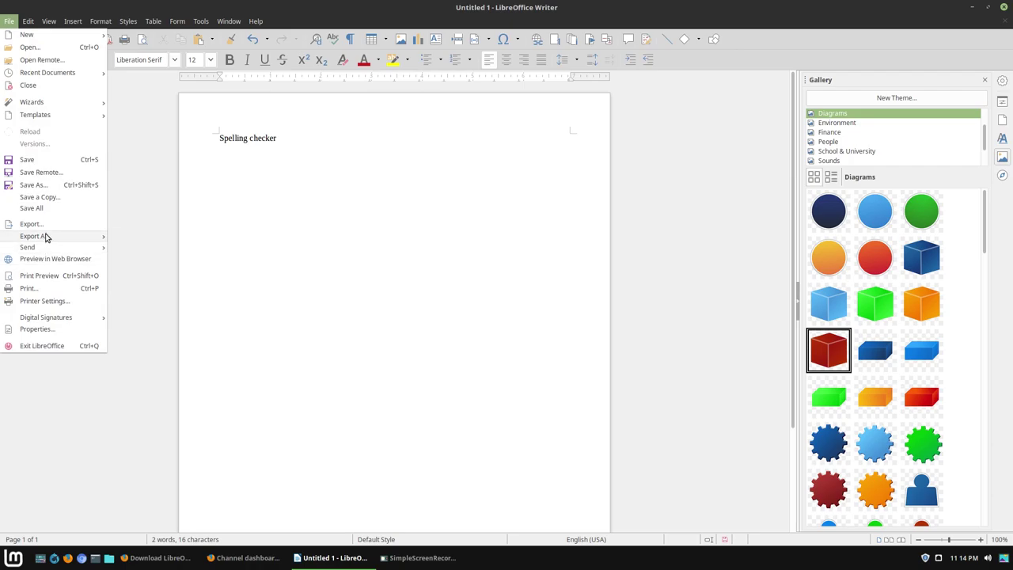
{"action": "mouse_move", "coordinate": [86, 238]}
{"action": "left_click", "coordinate": [144, 239]}
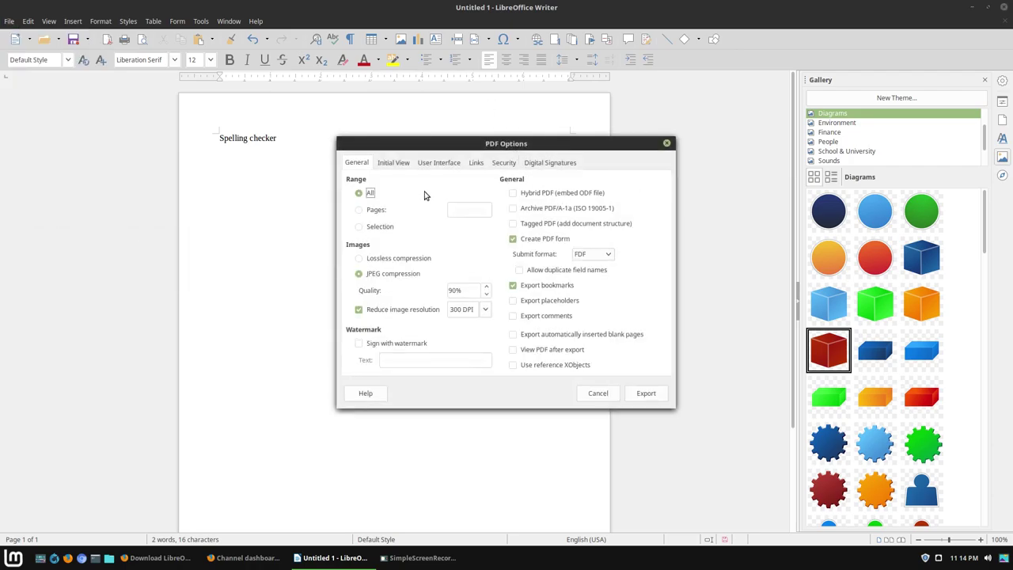
{"action": "left_click", "coordinate": [398, 168]}
{"action": "left_click", "coordinate": [434, 170]}
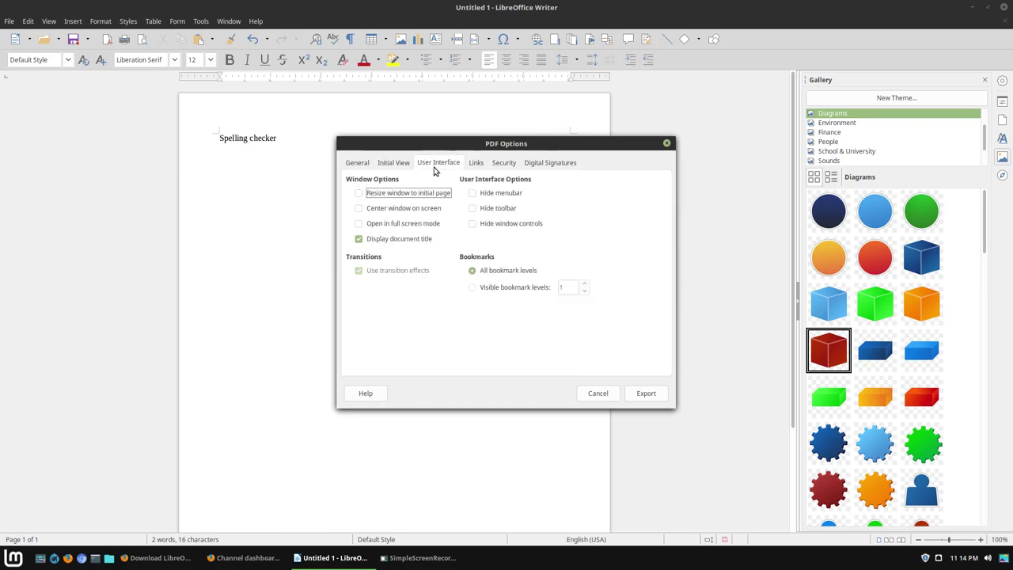
{"action": "left_click", "coordinate": [477, 166]}
{"action": "left_click", "coordinate": [514, 163]}
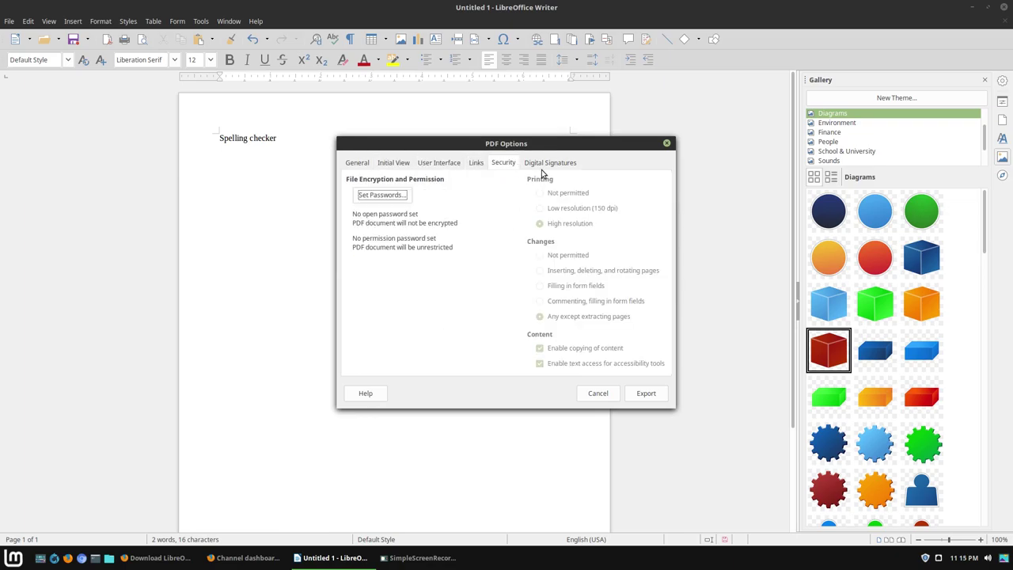
{"action": "left_click", "coordinate": [552, 162]}
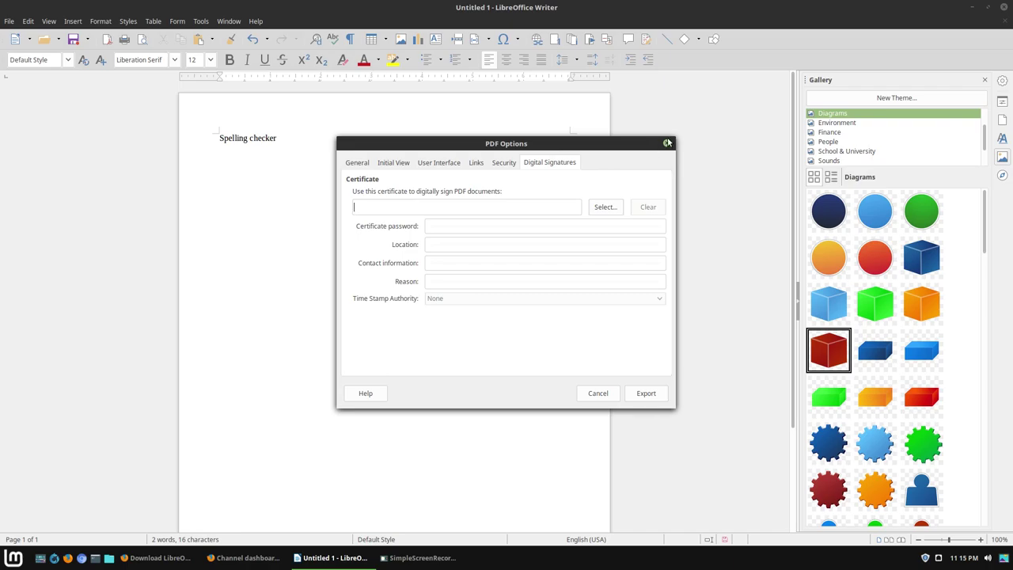
{"action": "left_click", "coordinate": [666, 143]}
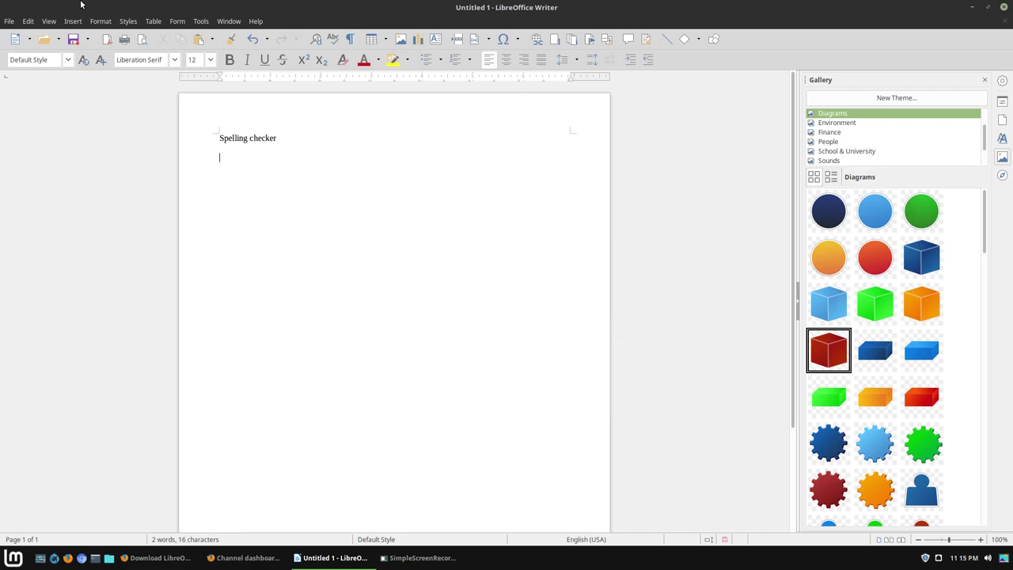
- Tick 'Embed fonts in the document' on the Font tab of File > Properties and confirm
{"action": "left_click", "coordinate": [8, 21]}
{"action": "left_click", "coordinate": [38, 328]}
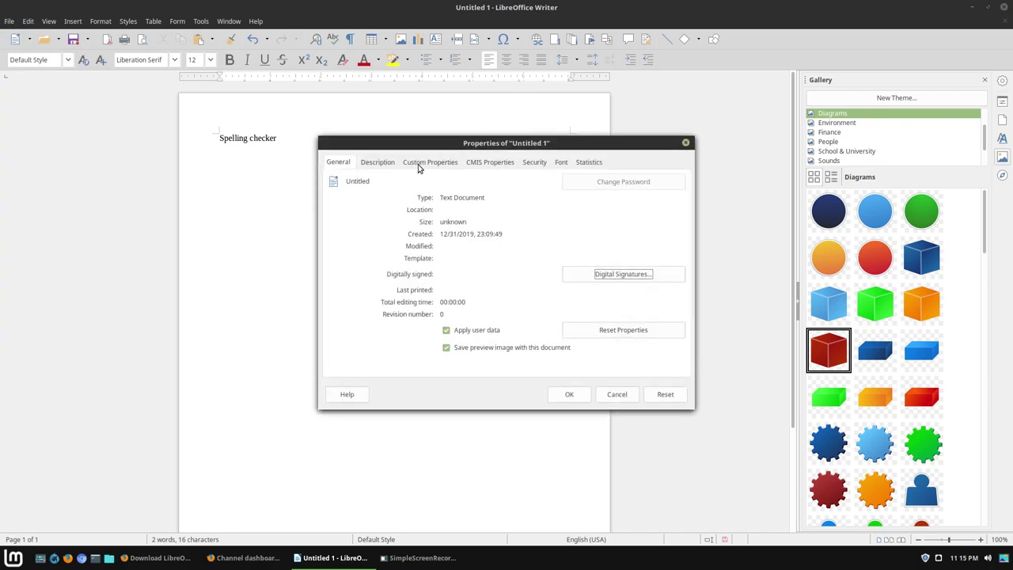
{"action": "left_click", "coordinate": [561, 163]}
{"action": "left_click", "coordinate": [397, 194]}
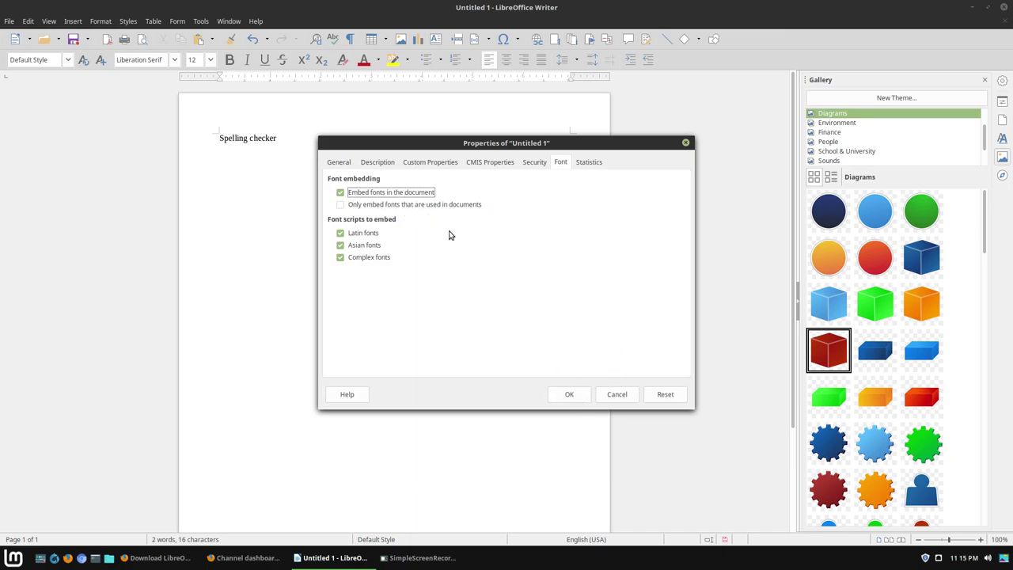
{"action": "left_click", "coordinate": [571, 394]}
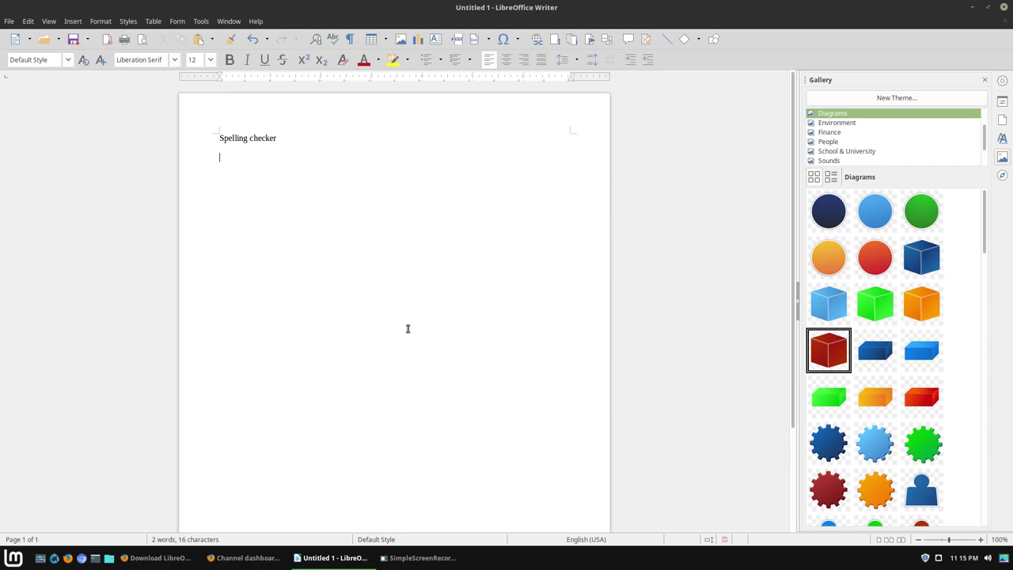
- Collapse the sidebar to hide the Gallery deck
{"action": "left_click", "coordinate": [798, 301]}
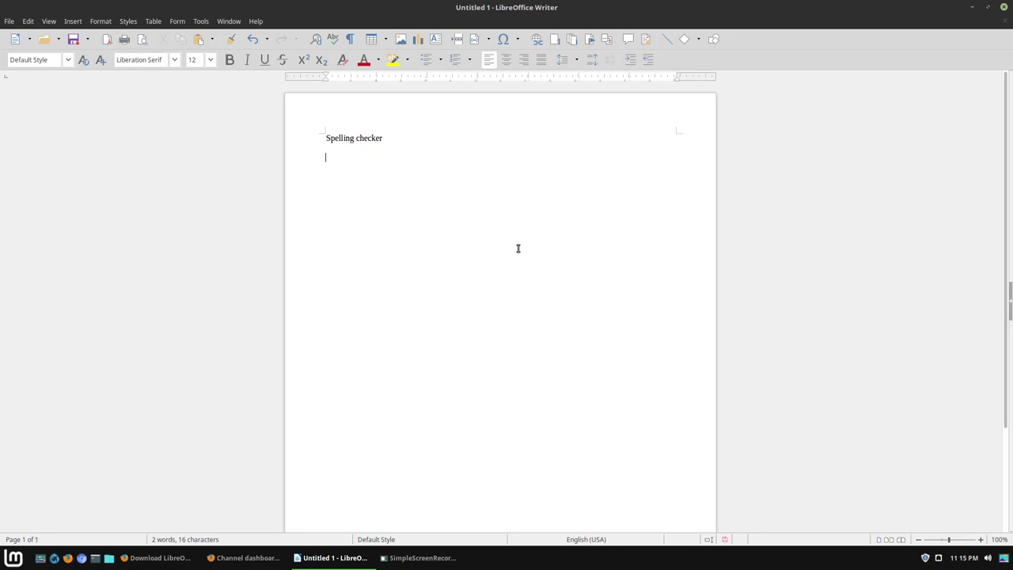